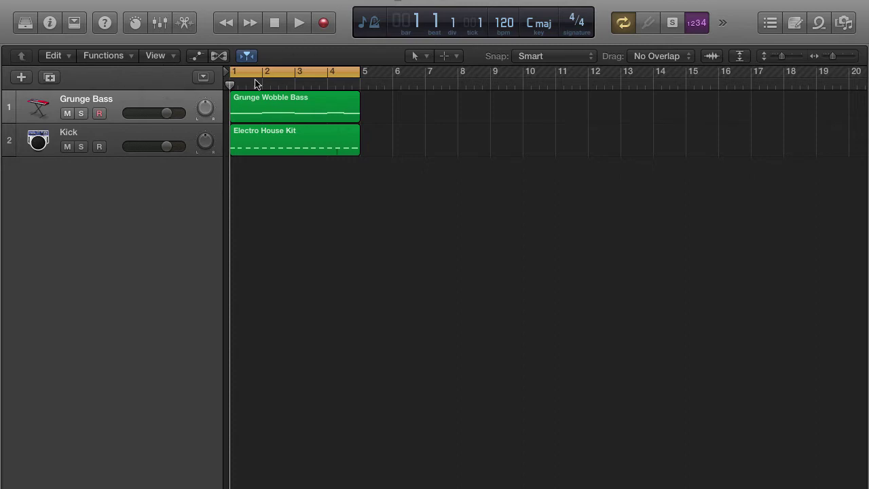
Step: Audition the bass alone, the kick alone, then both together by muting each track in turn
left_click(67, 147)
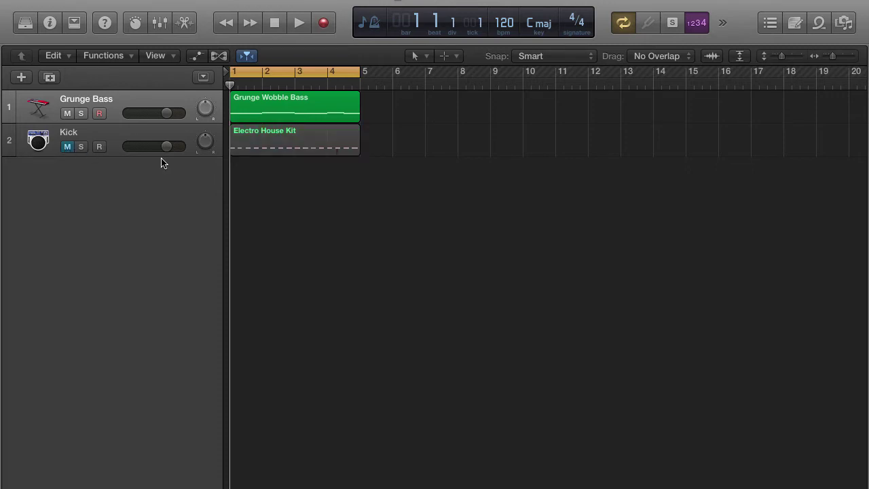
key("space")
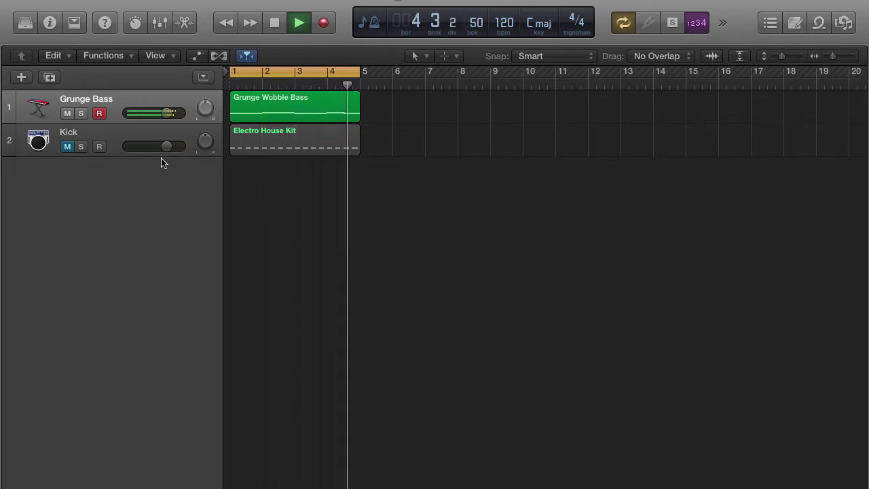
key("space")
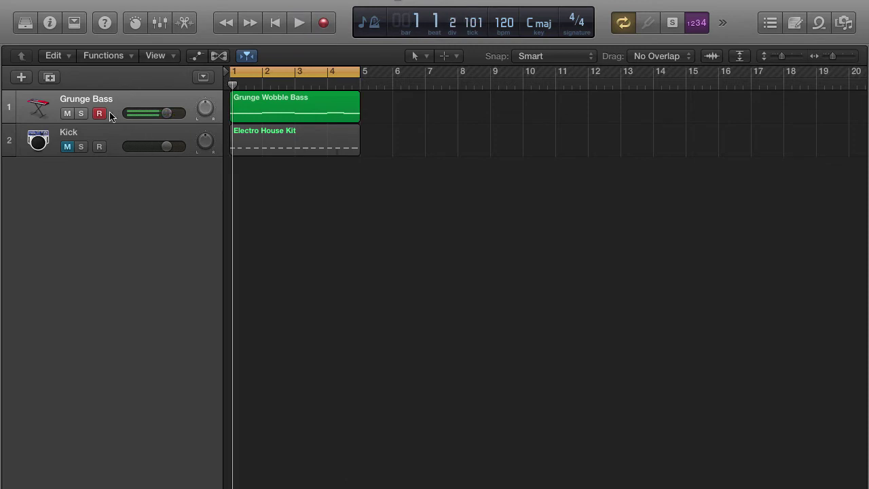
left_click(67, 113)
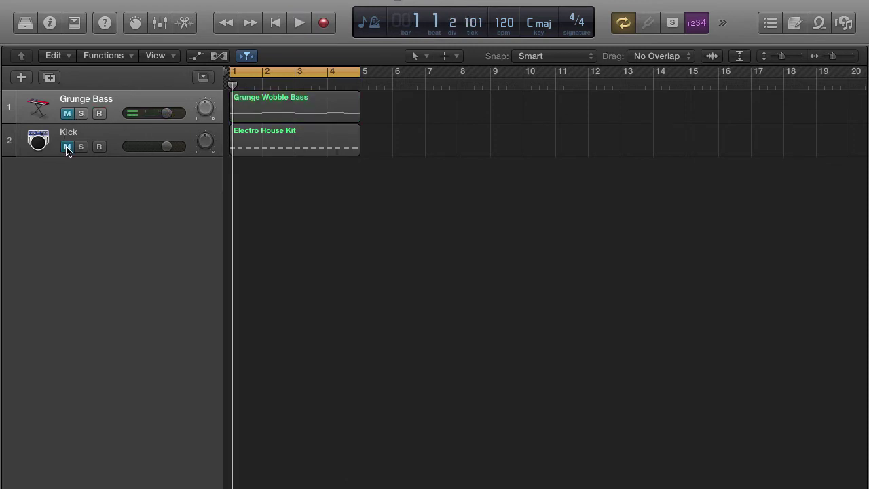
left_click(67, 147)
key("space")
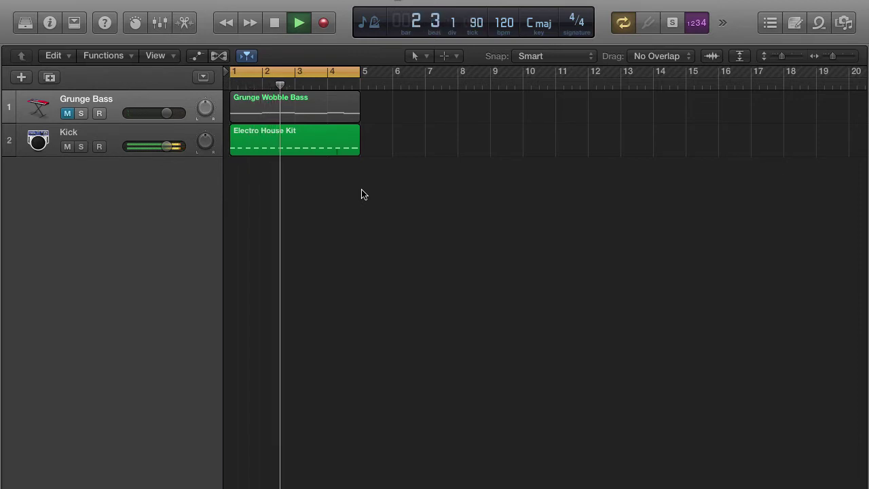
key("space")
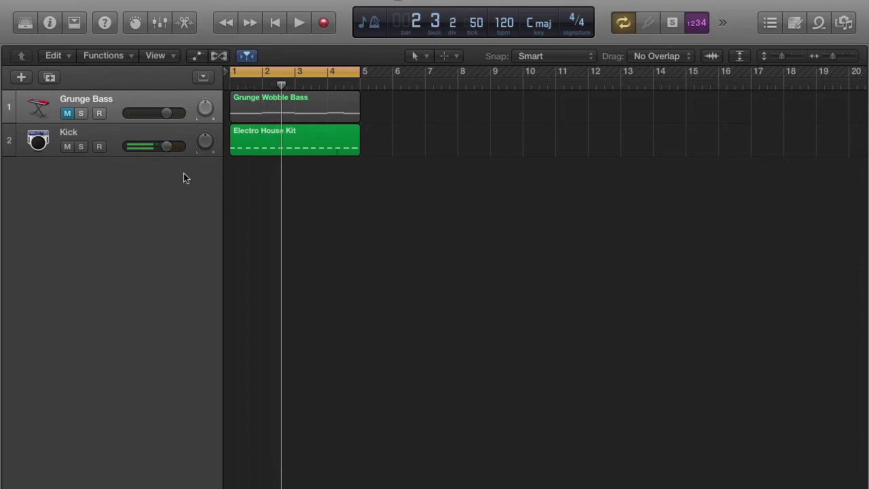
left_click(67, 114)
key("space")
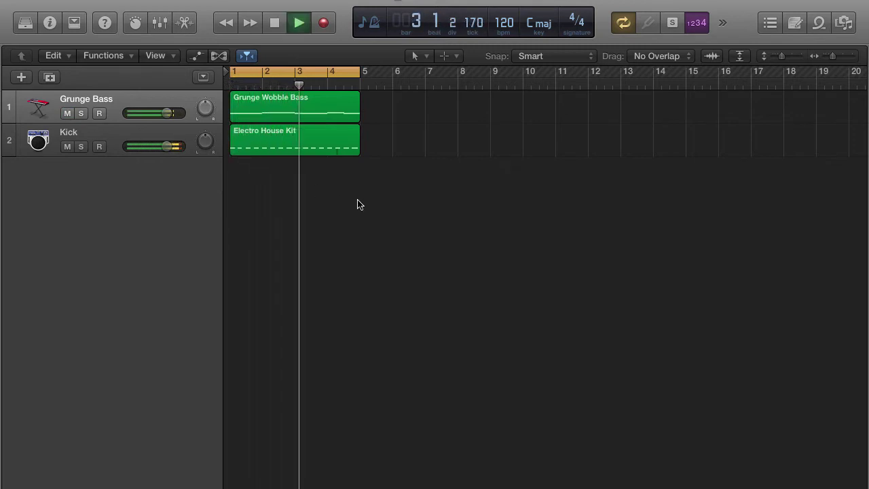
key("space")
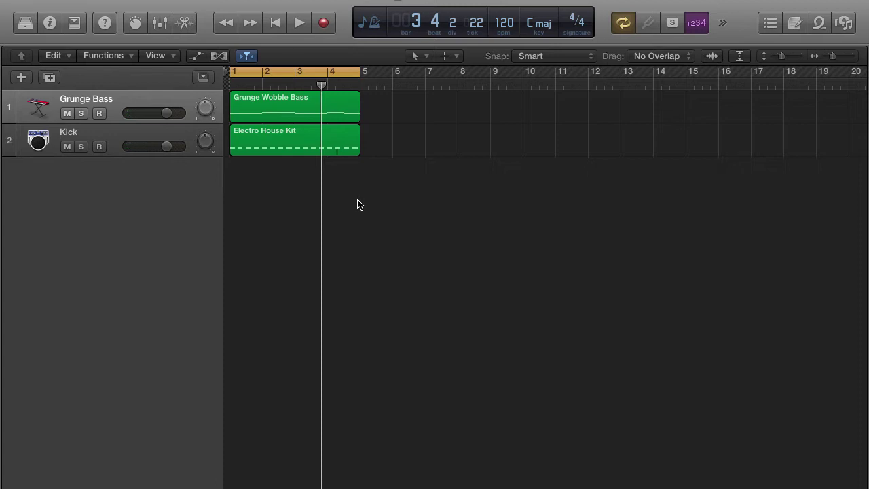
Step: Show the Mixer enlarged to its routing rows and select the Kick channel strip
left_click(158, 23)
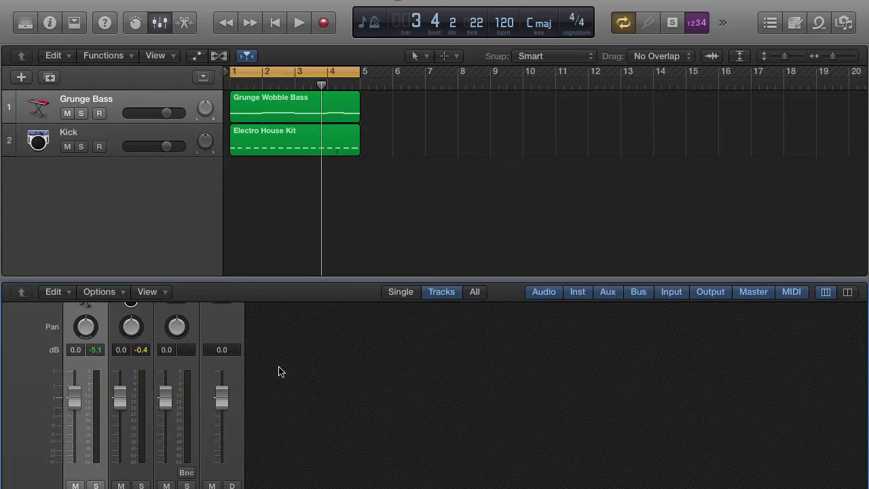
left_click_drag(277, 278, 278, 105)
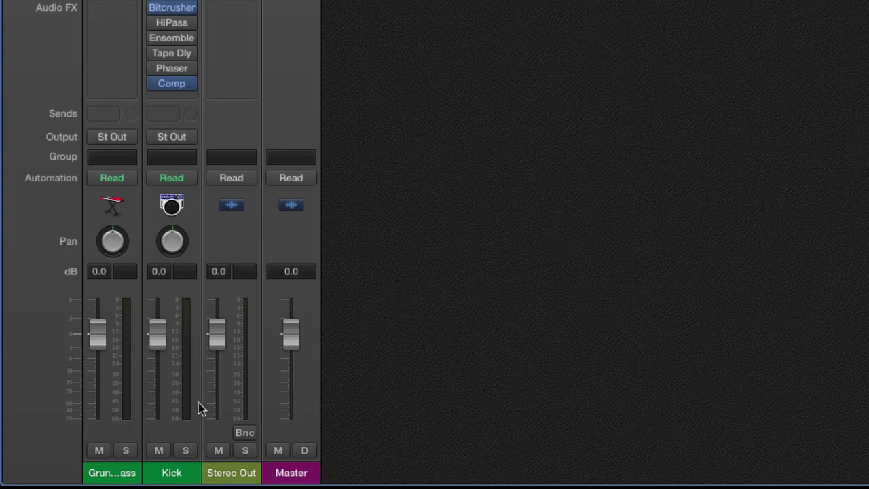
left_click(174, 473)
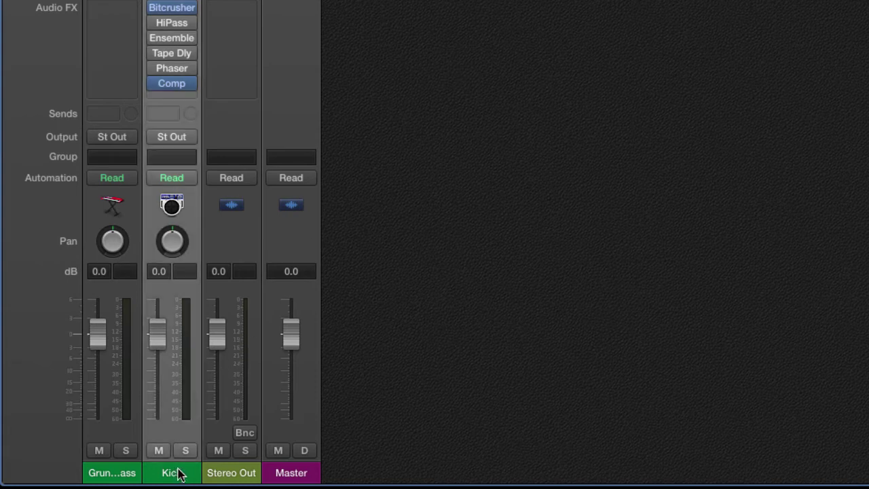
scroll(163, 365, "up", 3)
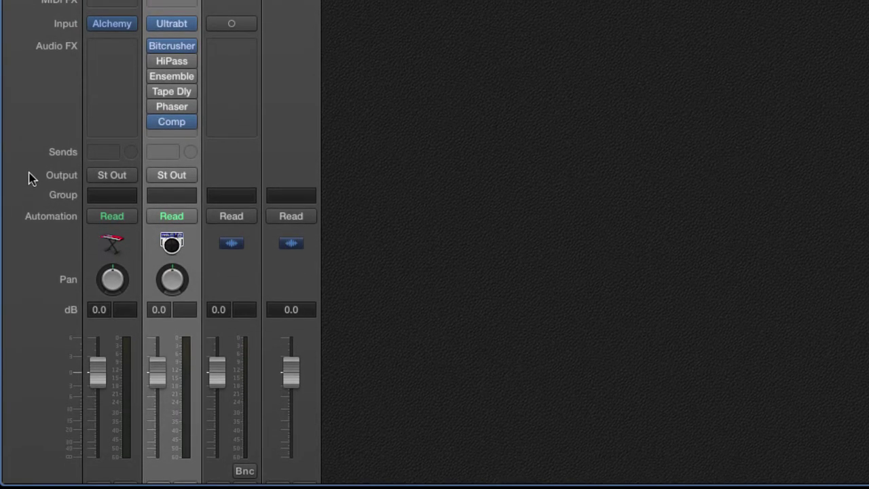
Step: Add a Bus 1 send on the Kick channel, creating the Aux 1 channel
left_click(170, 158)
mouse_move(189, 234)
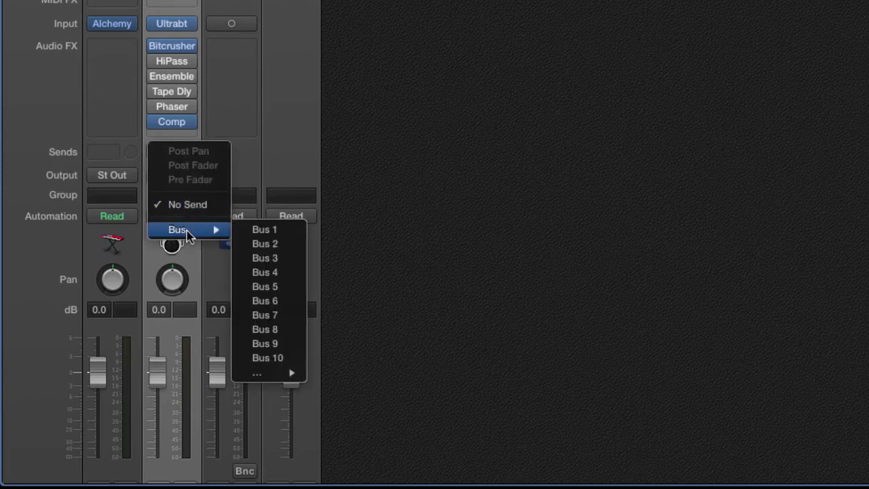
left_click(262, 230)
scroll(269, 241, "down", 2)
scroll(270, 241, "up", 2)
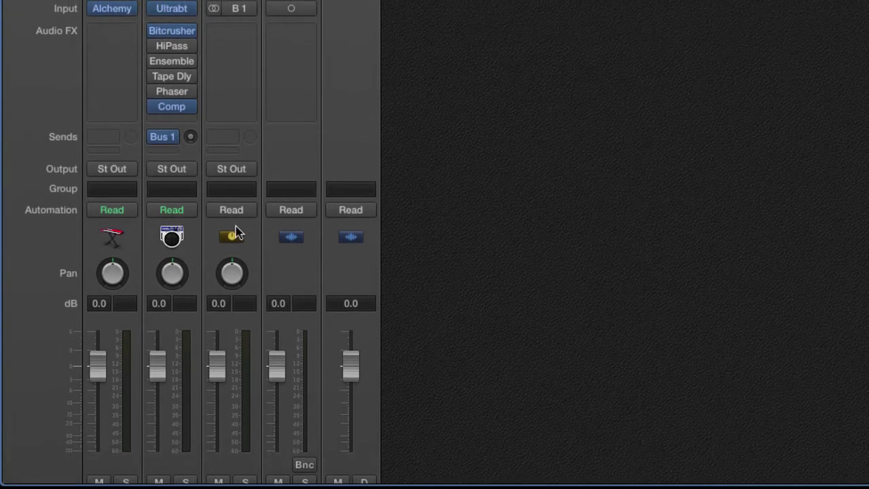
Step: Set the Kick's Bus 1 send to Pre Fader, pull down its volume, and raise the send level
left_click(175, 139)
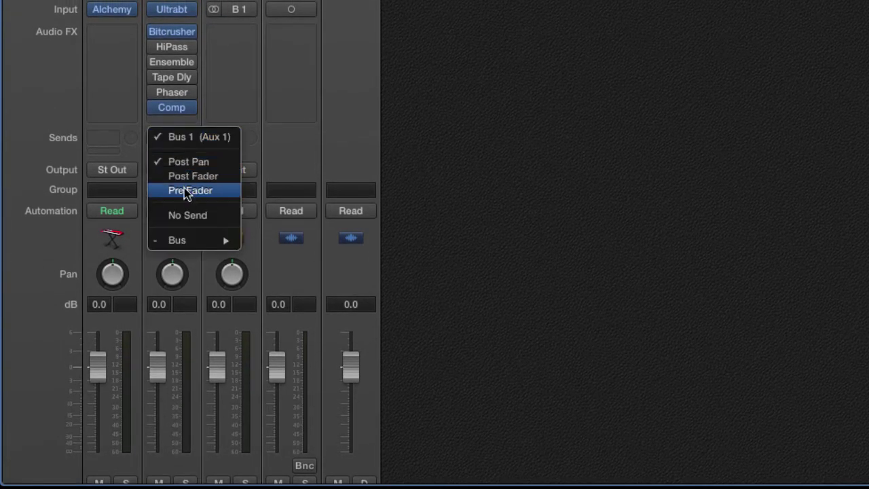
left_click(190, 177)
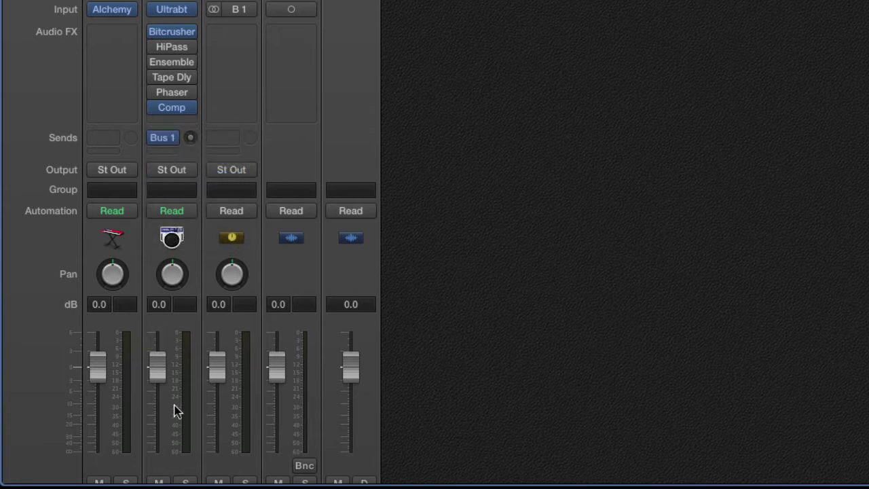
scroll(169, 383, "down", 3)
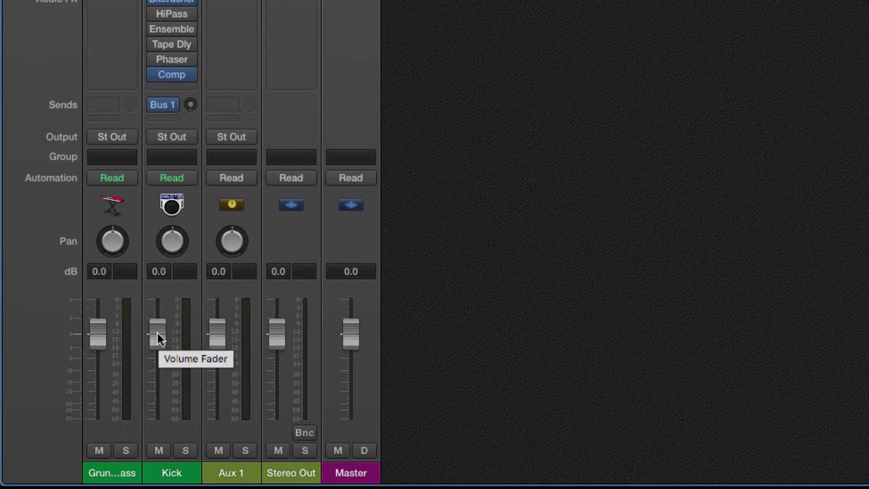
mouse_move(157, 338)
left_mouse_down()
mouse_move(151, 483)
mouse_move(159, 330)
mouse_move(154, 485)
mouse_move(167, 316)
mouse_move(159, 470)
mouse_move(156, 311)
mouse_move(167, 335)
left_mouse_up()
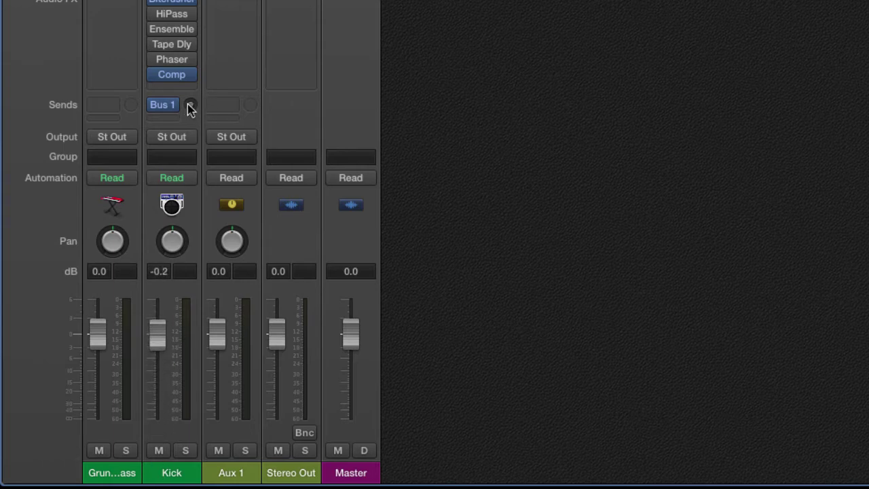
left_click_drag(190, 106, 189, 112)
left_click_drag(190, 106, 190, 106)
Step: Set the Aux 1 channel's input to No Input
scroll(209, 261, "up", 3)
scroll(224, 359, "down", 3)
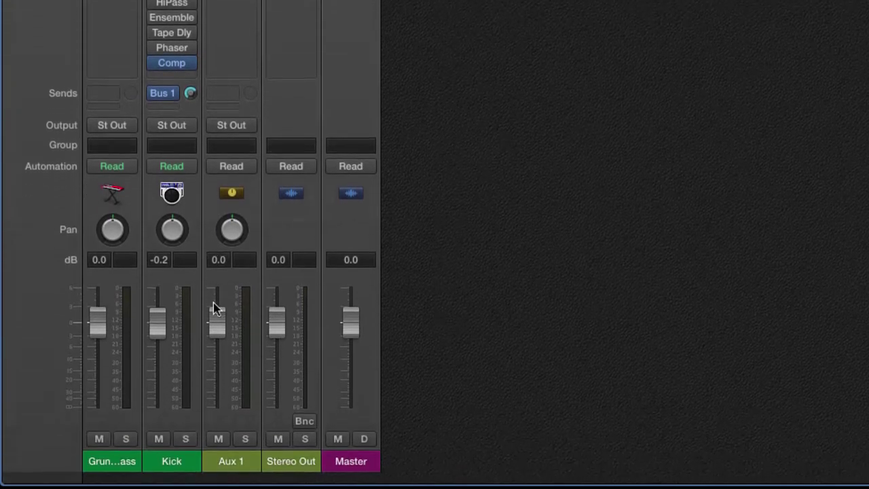
scroll(227, 360, "up", 1)
left_click(231, 473)
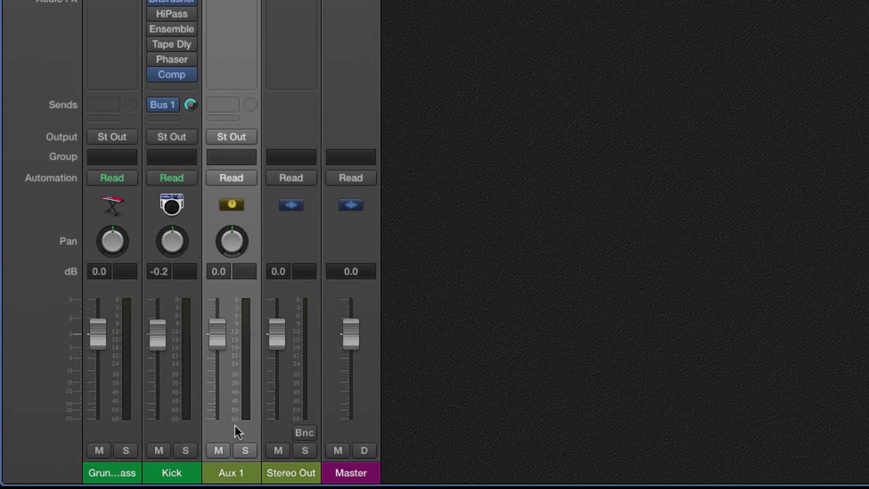
scroll(222, 400, "up", 2)
scroll(221, 401, "up", 4)
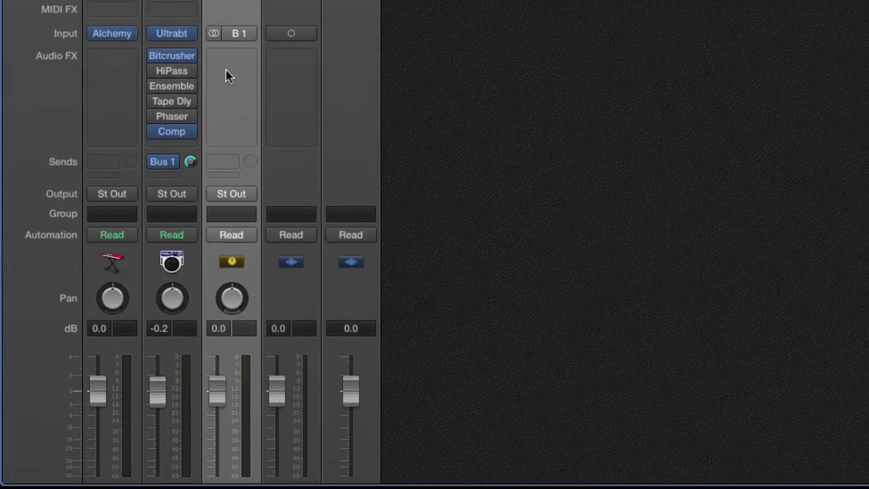
left_click(233, 37)
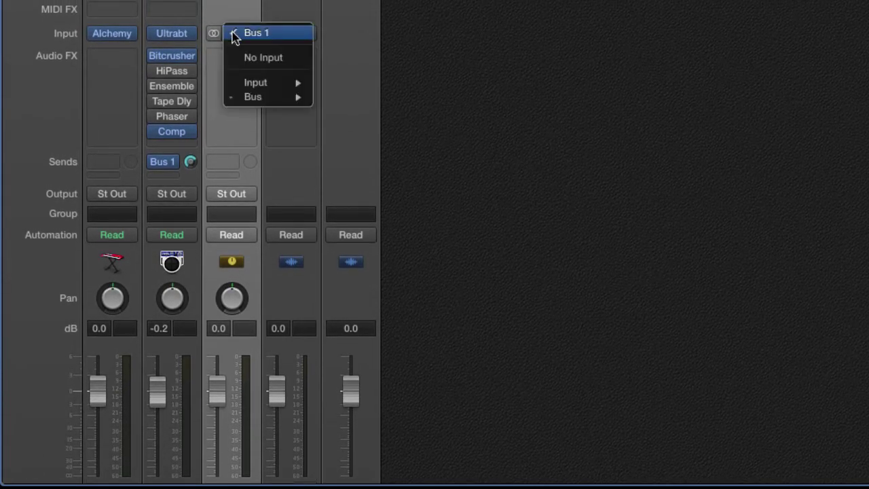
left_click(235, 33)
left_click(230, 34)
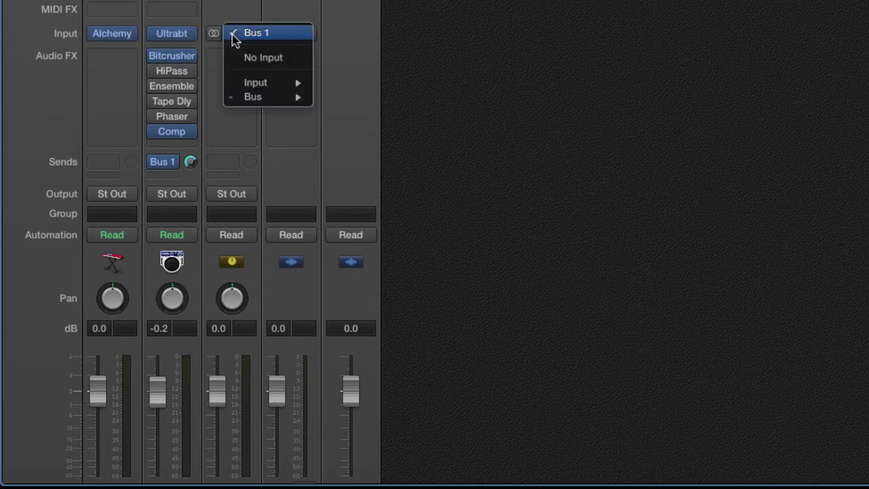
left_click(258, 60)
Step: Rename the Aux 1 channel to 'SideChain Kick'
scroll(232, 62, "down", 3)
scroll(232, 64, "up", 3)
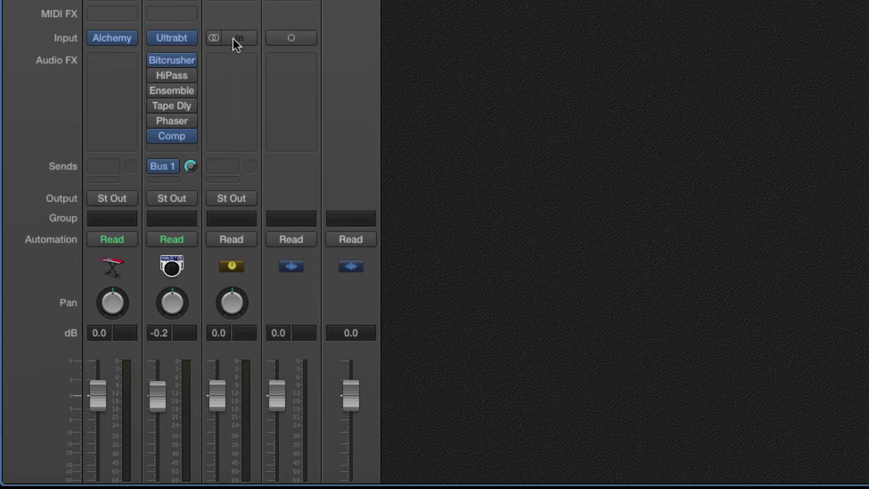
scroll(227, 76, "down", 5)
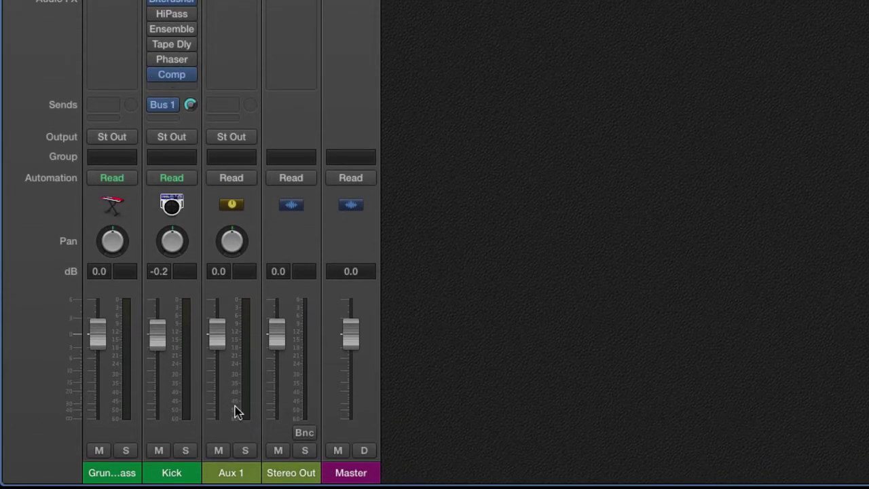
scroll(207, 170, "up", 5)
scroll(207, 129, "up", 2)
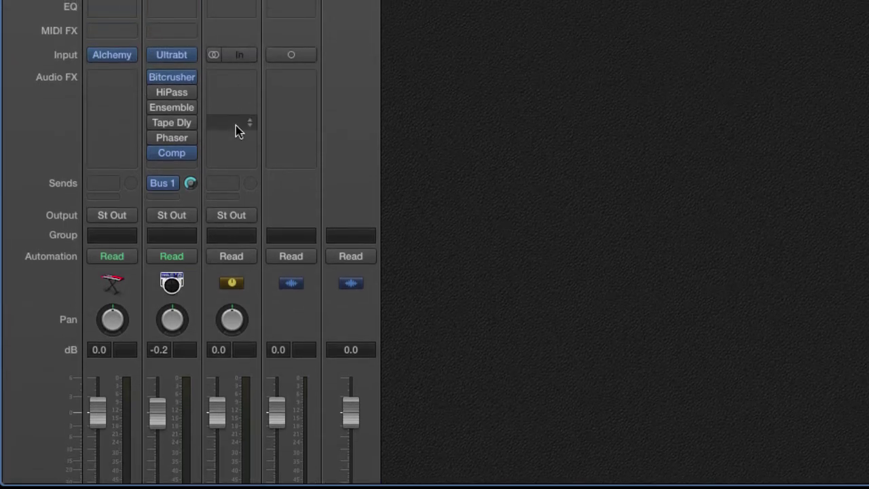
scroll(230, 134, "down", 6)
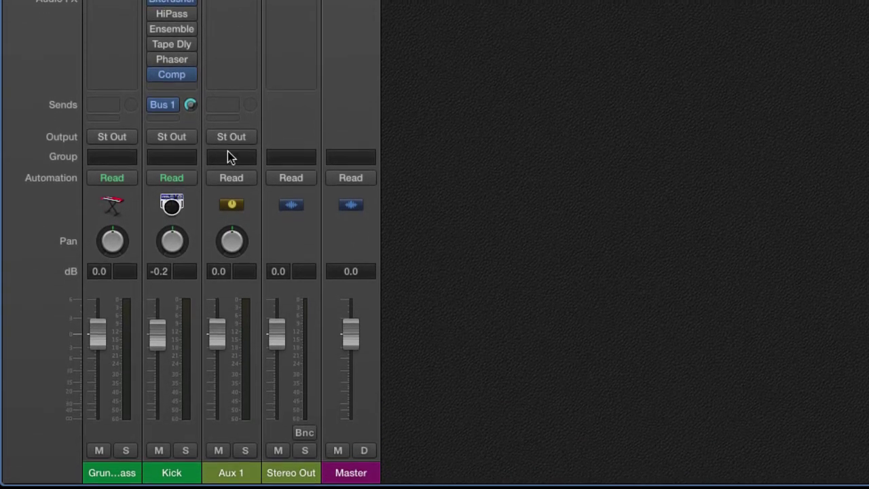
double_click(227, 473)
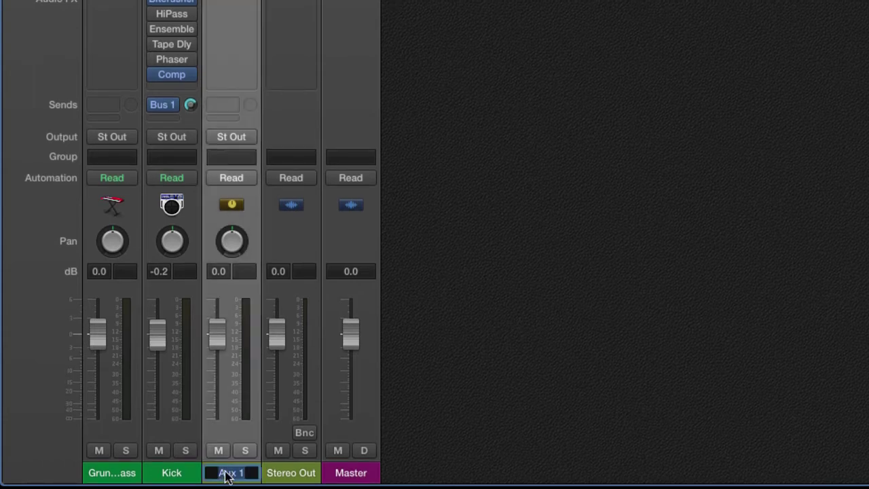
type("SideC")
type("h")
type("ain")
type(" Kick")
key("Return")
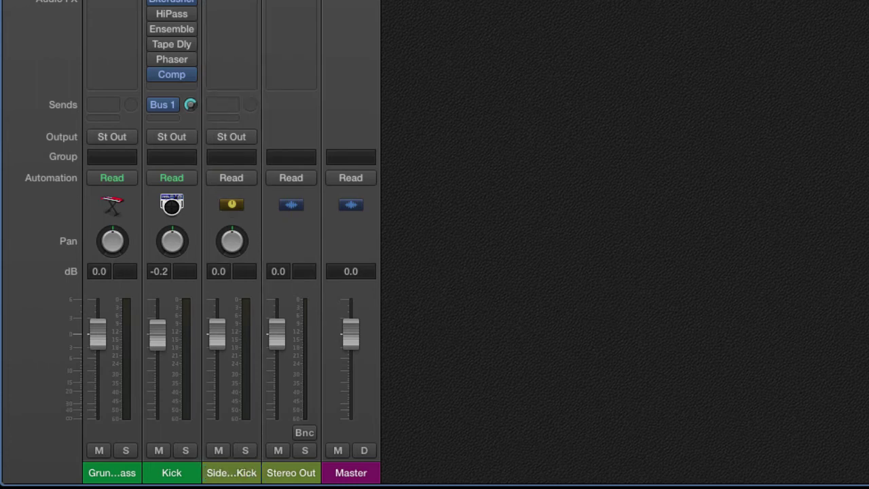
Step: Insert a Dynamics > Compressor into Grunge Bass's first Audio FX slot
left_click(112, 478)
scroll(103, 208, "up", 3)
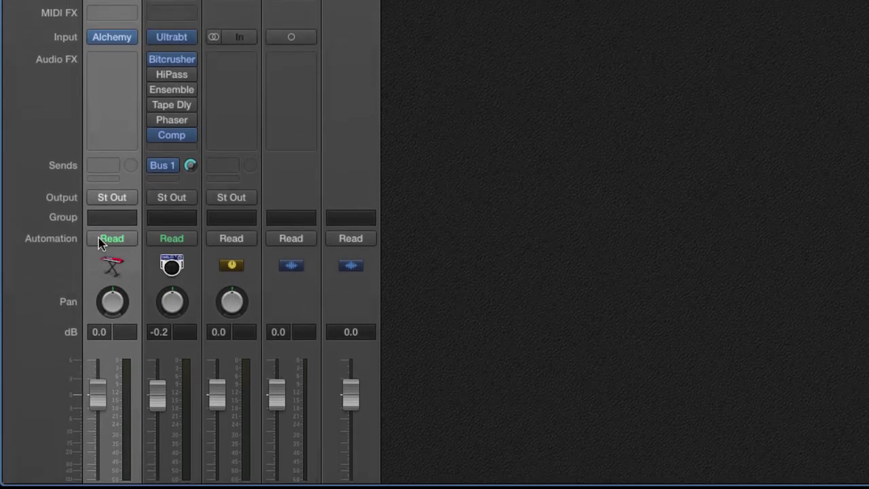
left_click(102, 63)
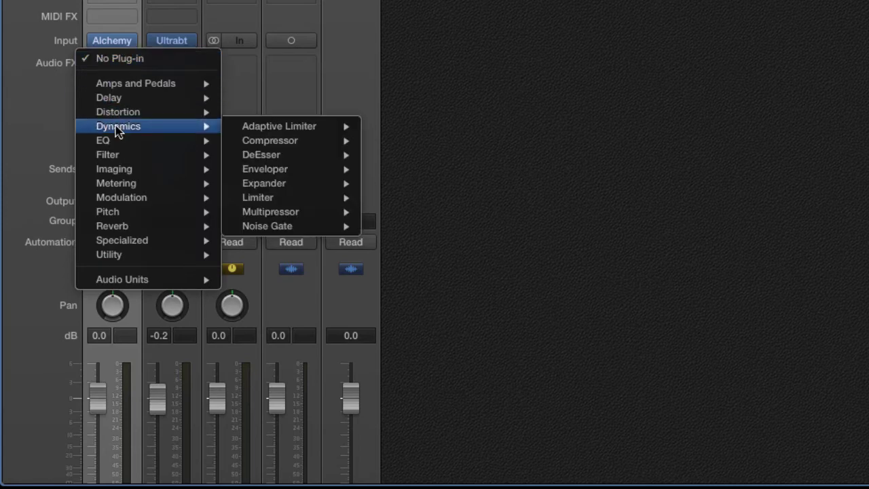
left_click(43, 74)
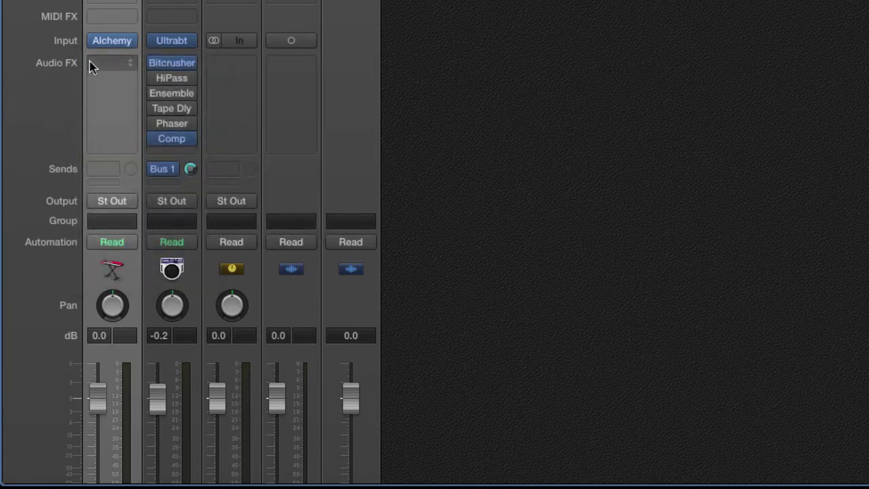
left_click(111, 68)
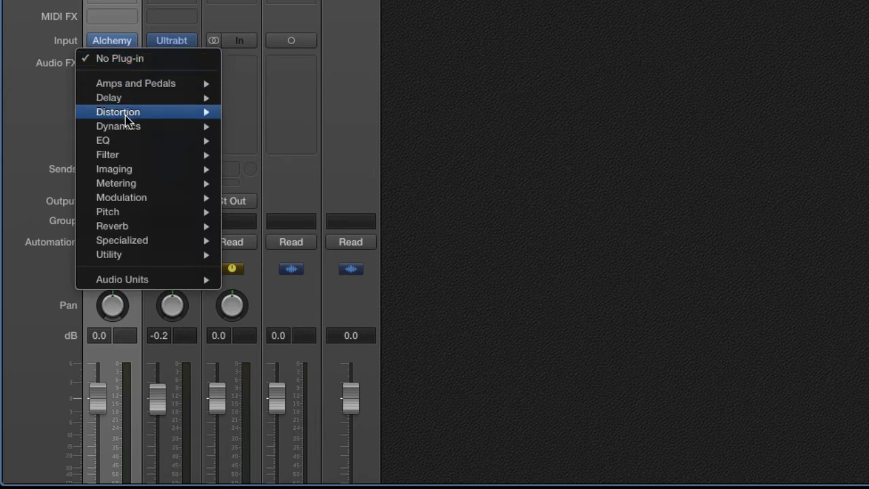
mouse_move(129, 132)
left_click(287, 141)
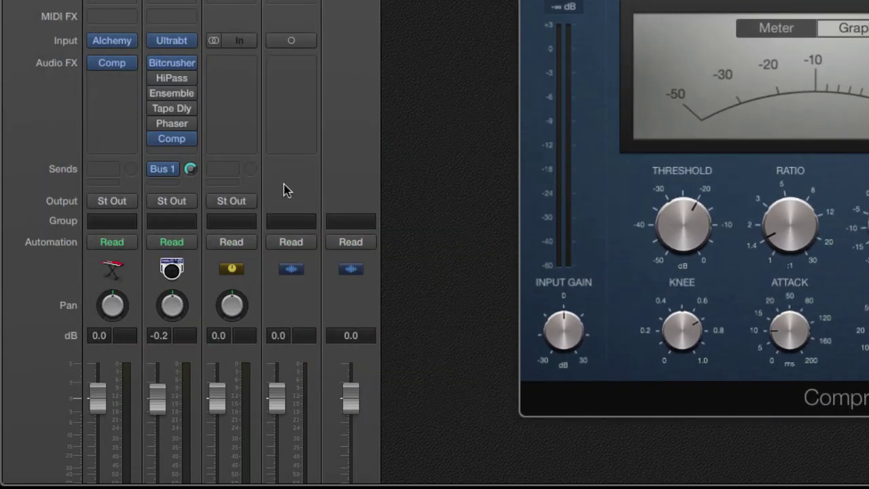
Step: Raise the Grunge Bass Compressor ratio to about 14:1, close it, and enlarge the tracks area
scroll(284, 184, "down", 3)
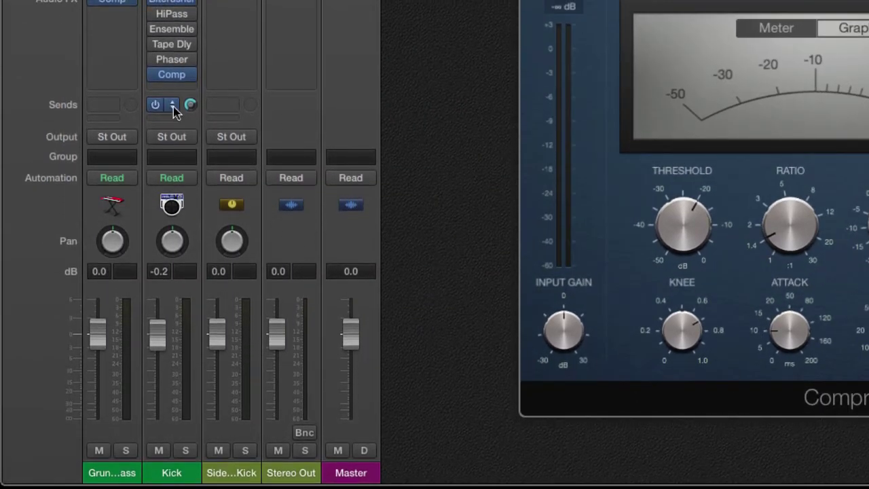
mouse_move(231, 486)
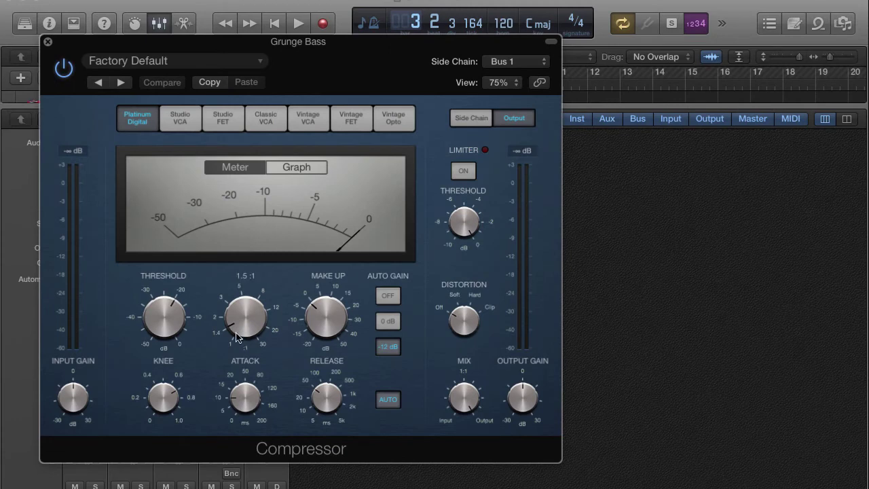
left_click_drag(237, 338, 252, 283)
left_click_drag(272, 253, 277, 240)
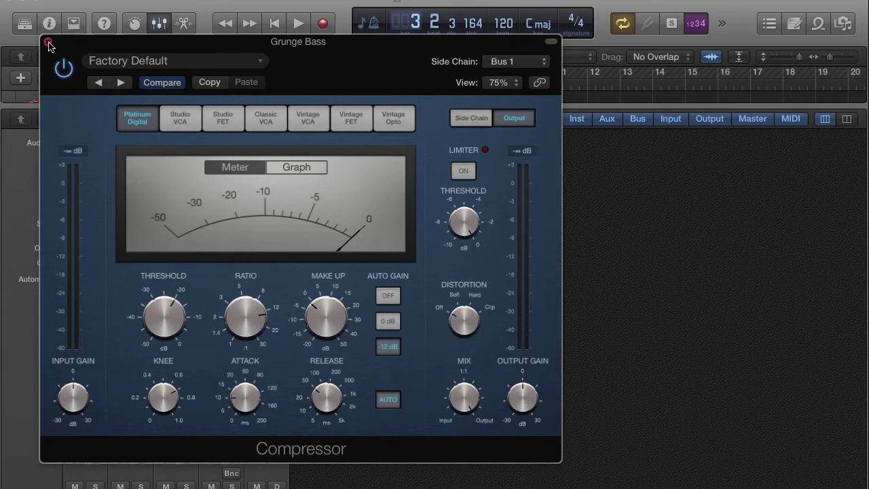
key("super+w")
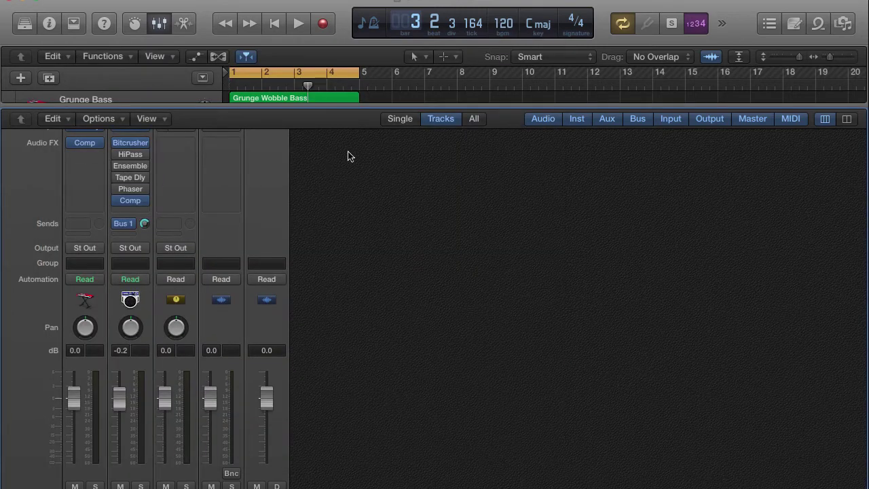
left_click_drag(425, 106, 407, 370)
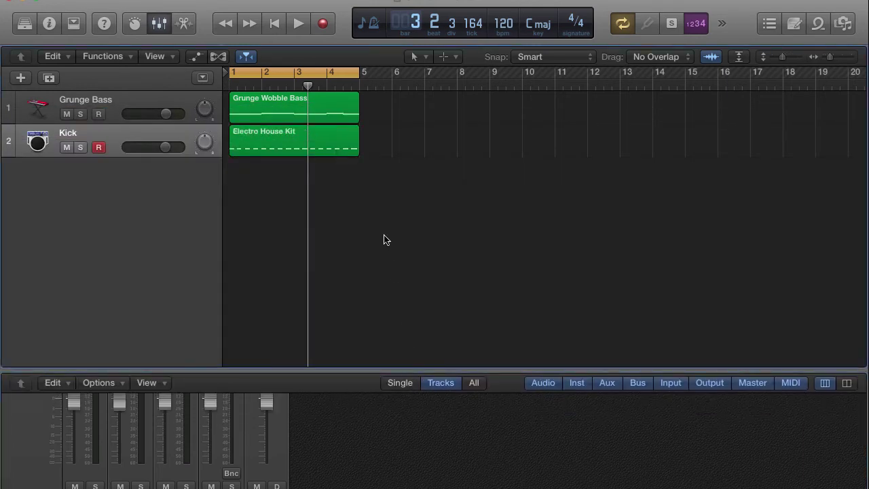
Step: Play back the mix, enlarge the mixer below the tracks, and raise the Kick's Bus 1 send to +4.2
key("Return")
key("space")
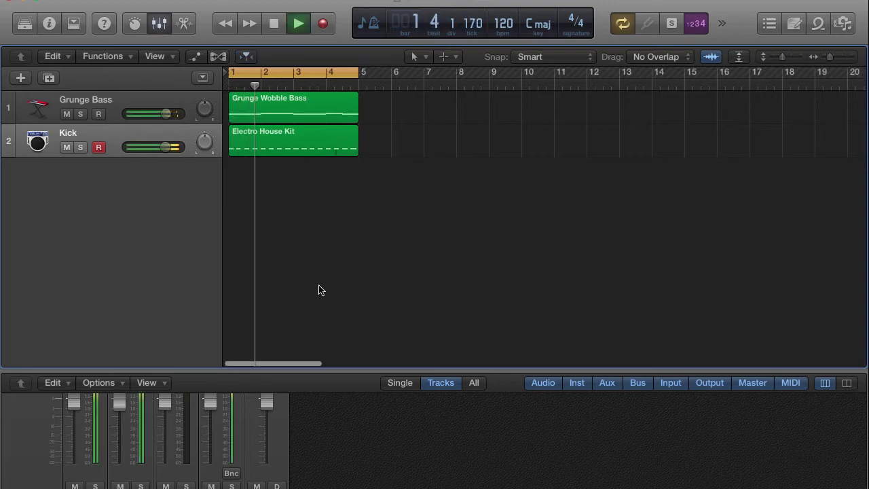
left_click_drag(264, 368, 269, 195)
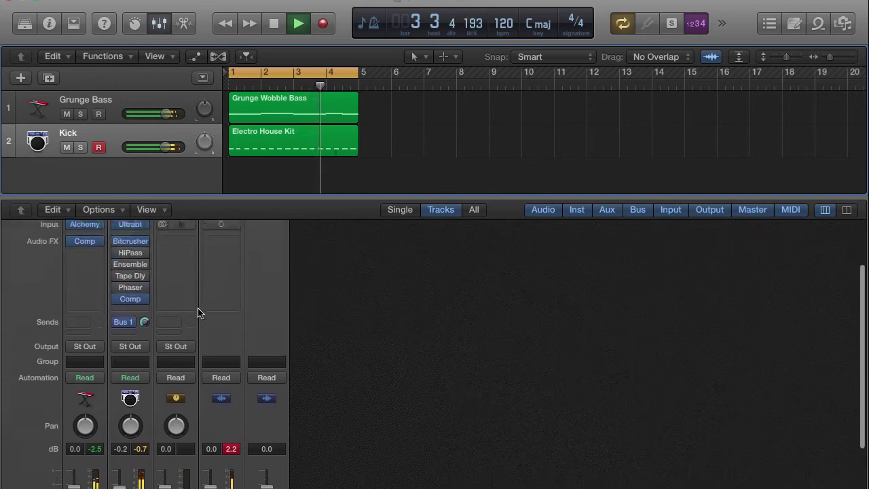
scroll(149, 358, "up", 2)
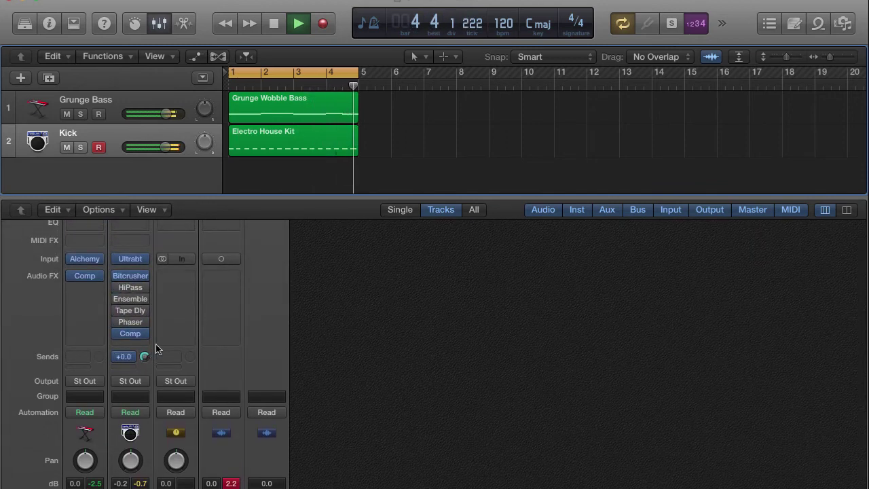
key("space")
scroll(158, 360, "up", 1)
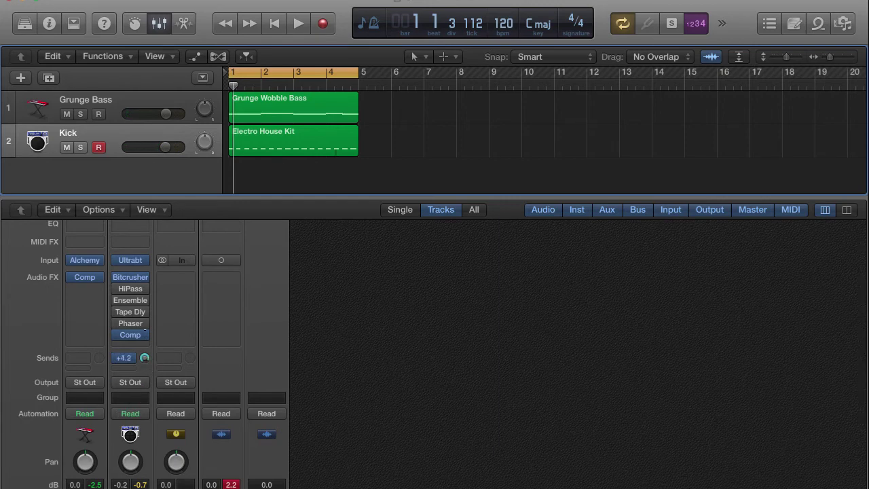
key("space")
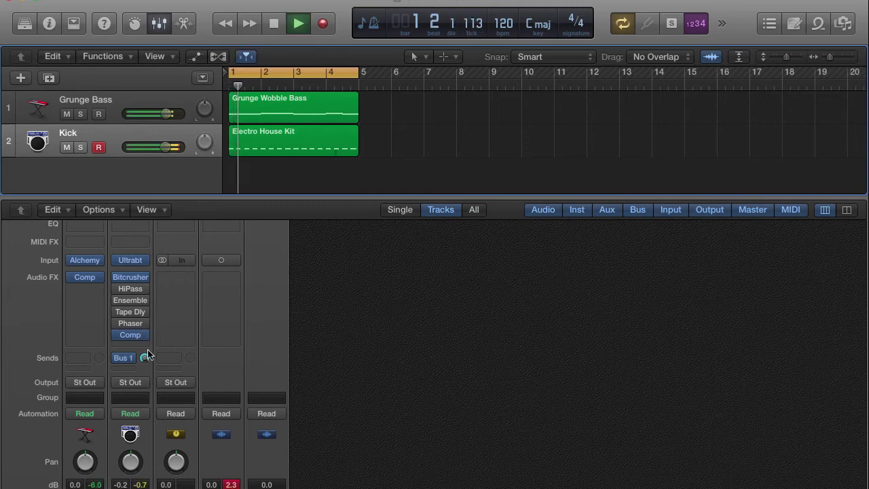
key("space")
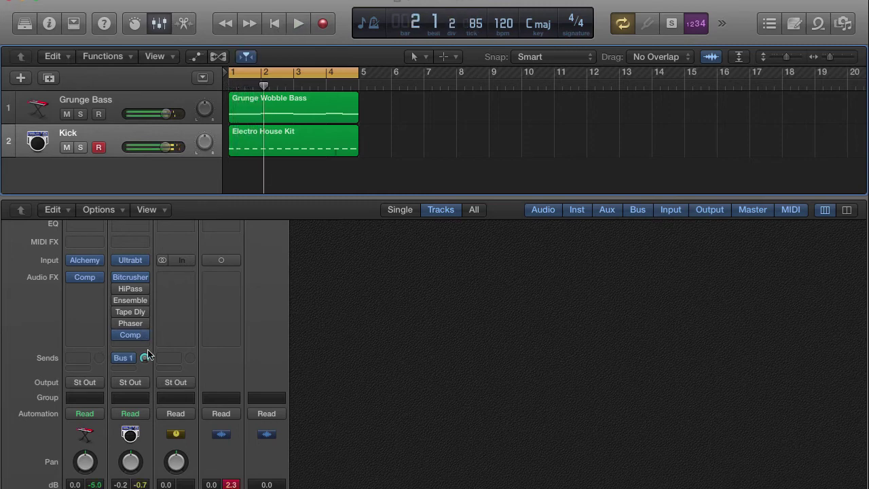
Step: Reopen the Grunge Bass Compressor and raise its ratio to about 19:1 during playback
left_click(87, 278)
left_click_drag(262, 324, 262, 309)
key("space")
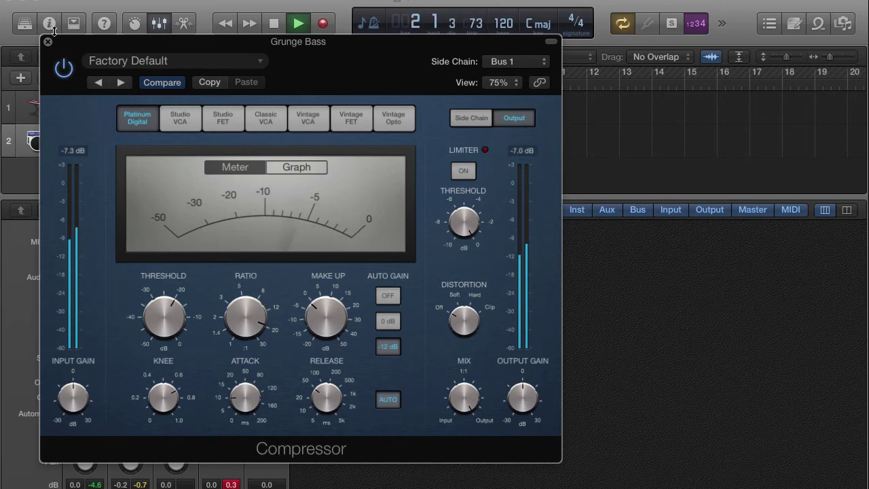
left_click_drag(78, 43, 408, 59)
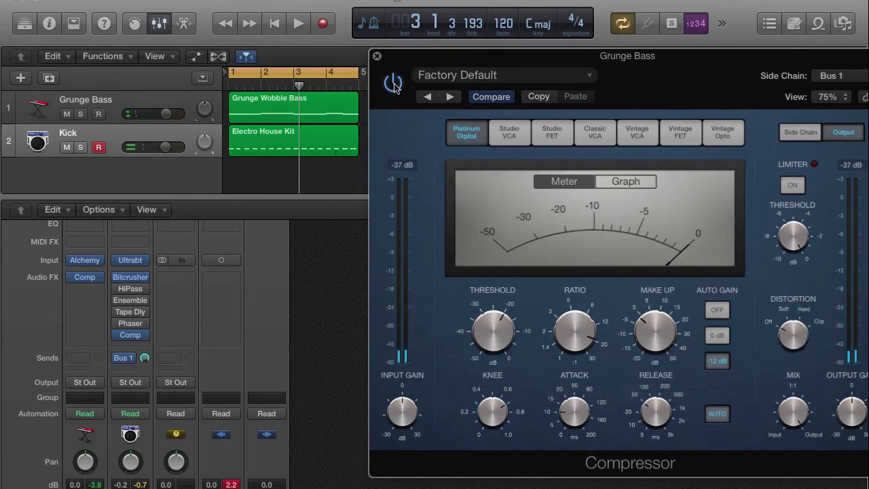
Step: Compare the bass with the Compressor bypassed and active, leaving it on and playback stopped
left_click(394, 85)
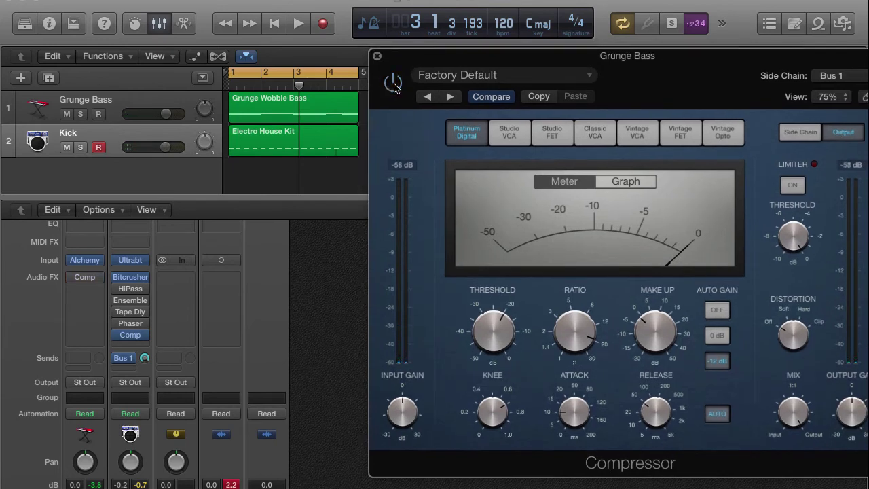
key("space")
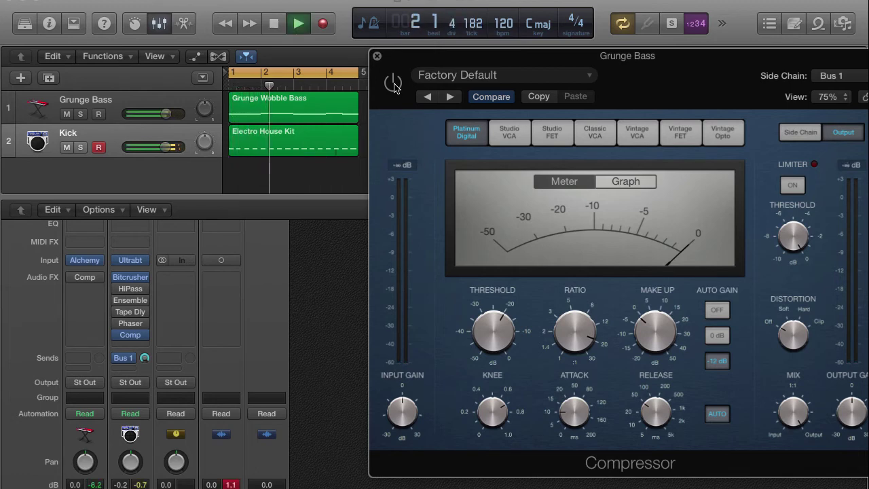
key("space")
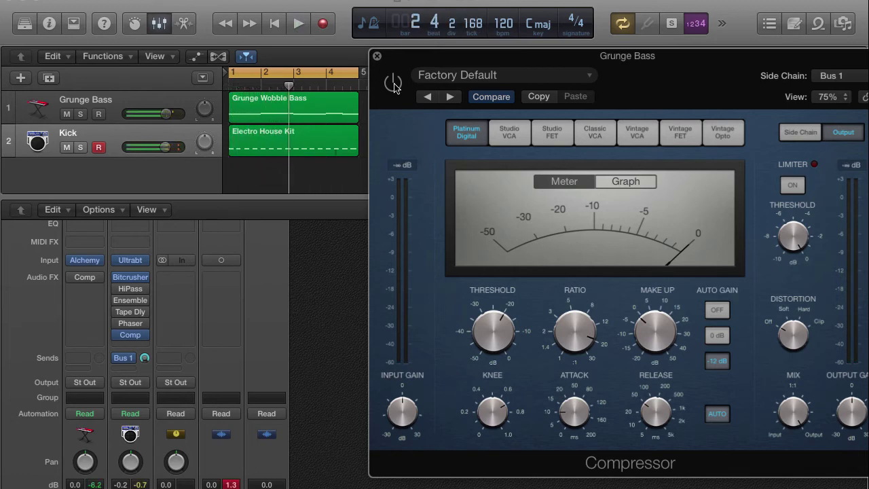
left_click(394, 83)
key("space")
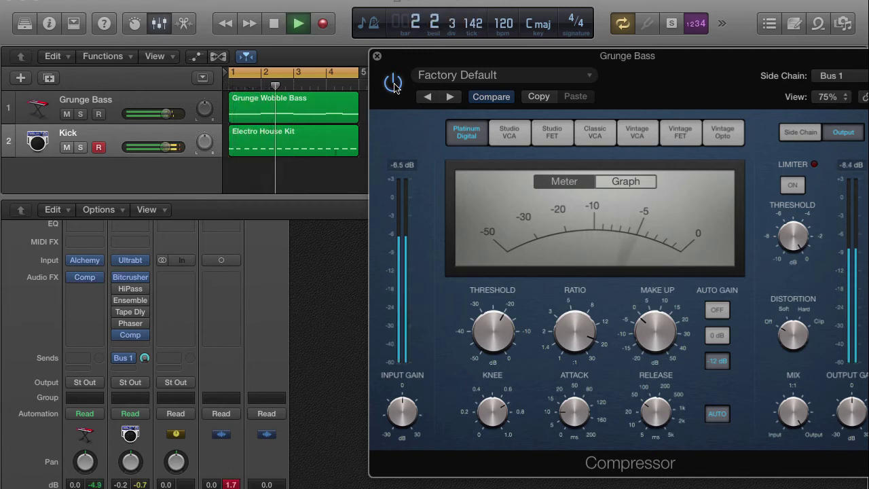
key("space")
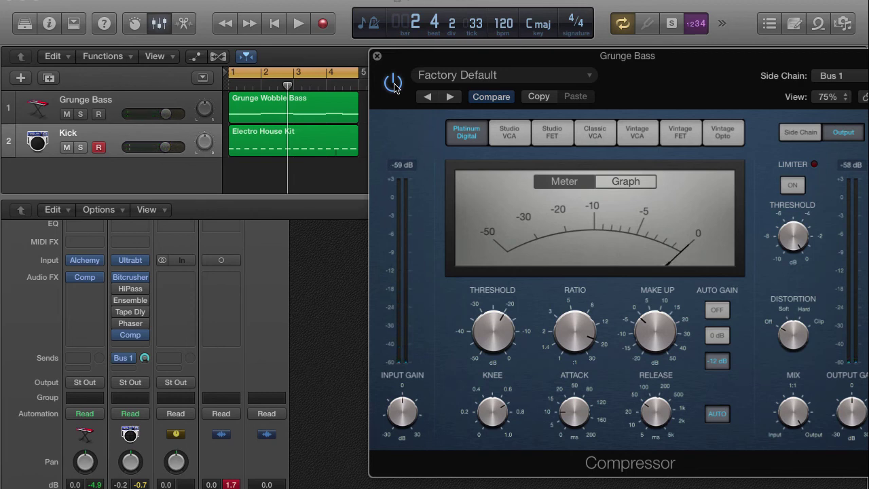
left_click(394, 84)
key("space")
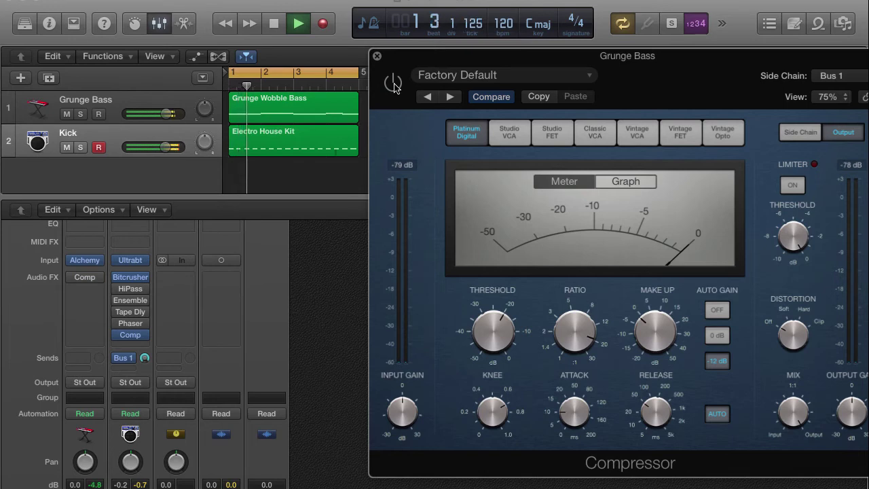
left_click(394, 85)
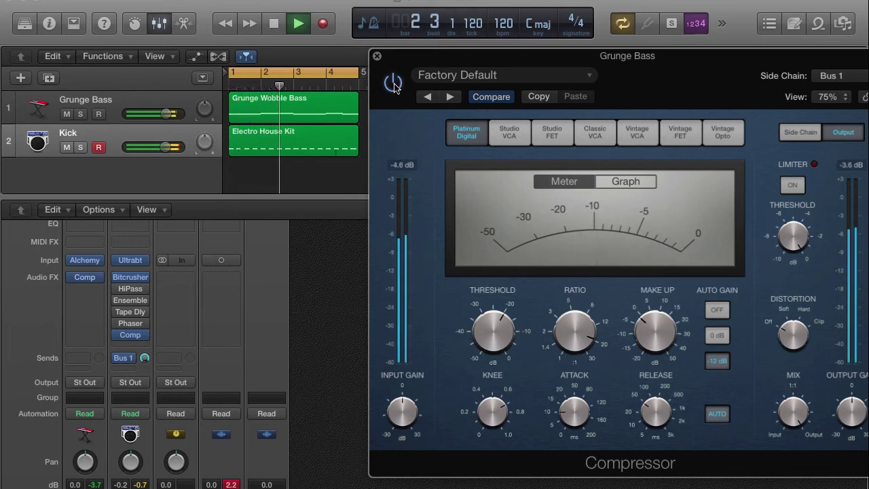
left_click(394, 84)
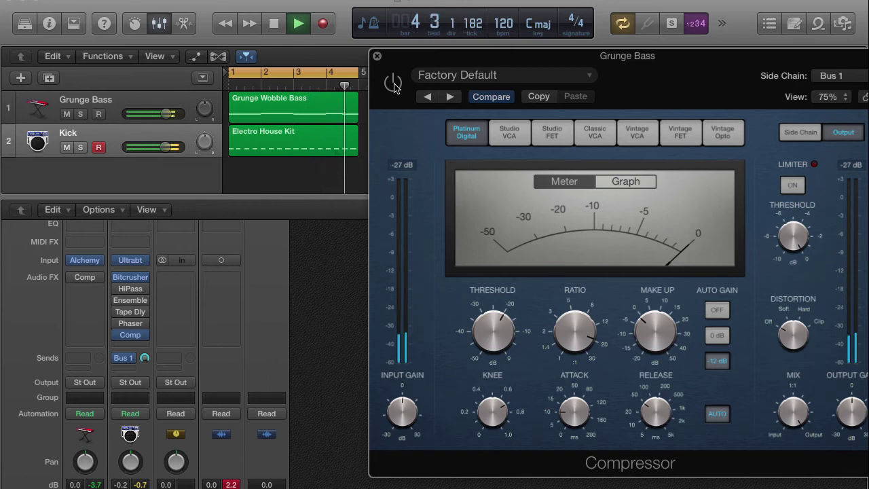
left_click(394, 84)
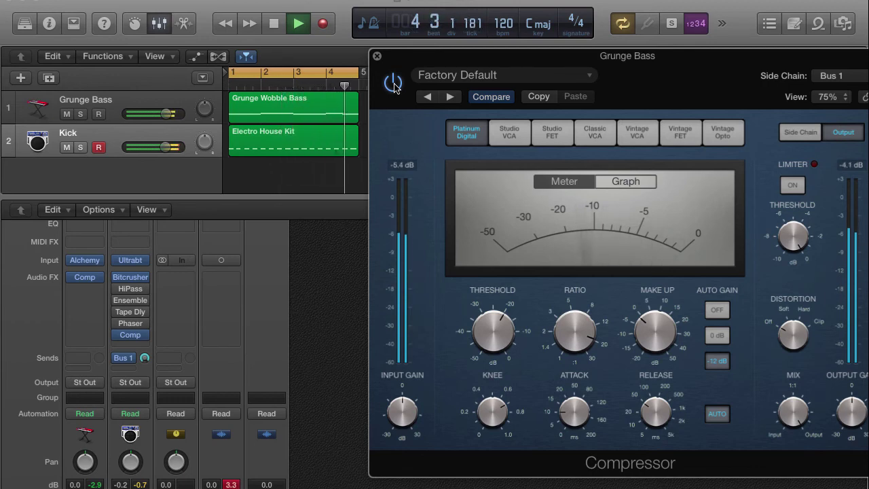
left_click(394, 83)
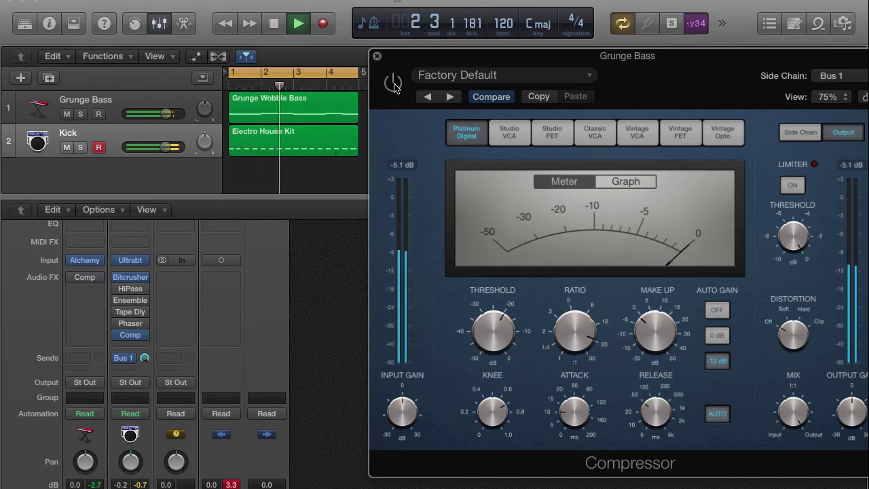
left_click(394, 84)
key("space")
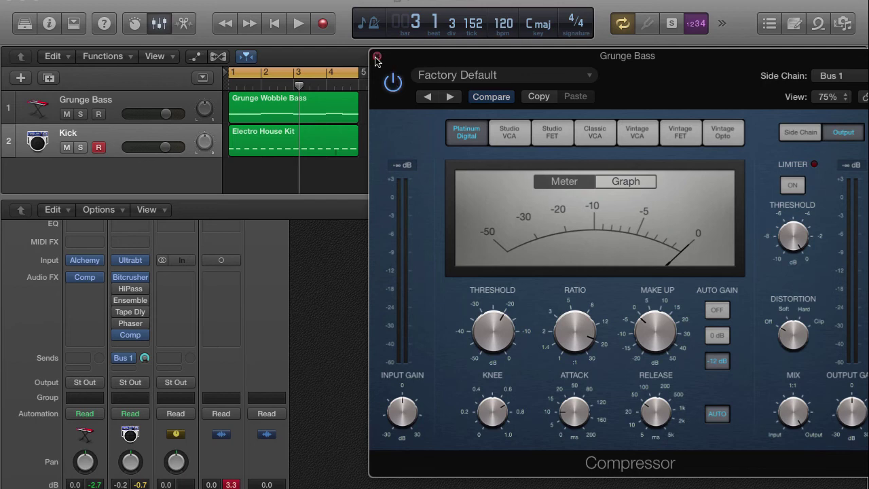
Step: Close the Compressor window, check the Kick's Bus 1 send, and raise its send level
key("v")
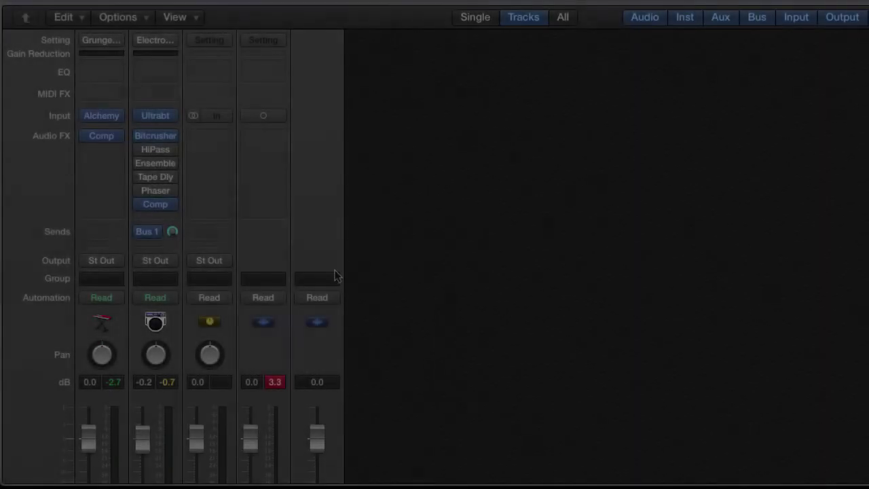
scroll(281, 394, "down", 5)
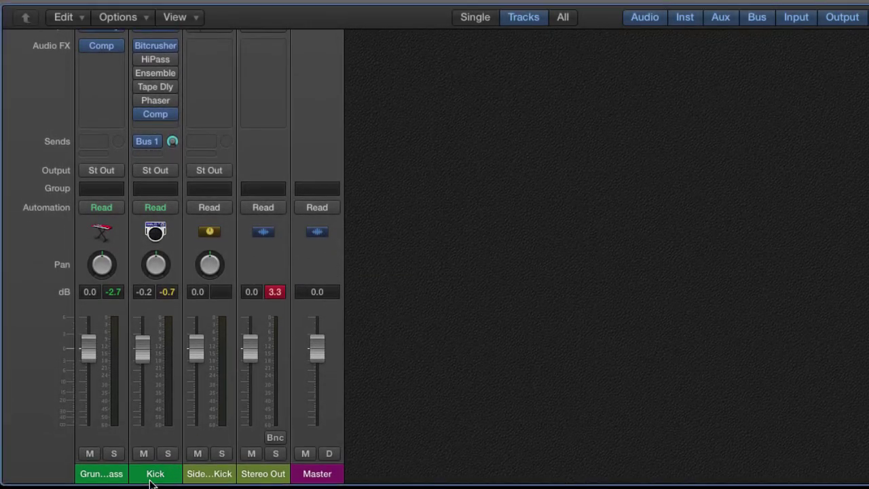
left_click(160, 471)
scroll(144, 325, "up", 2)
scroll(144, 322, "up", 1)
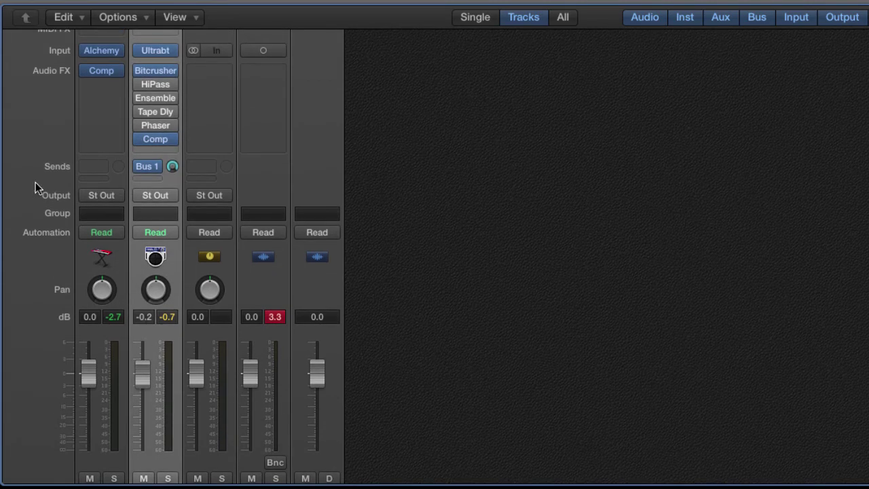
left_click(158, 178)
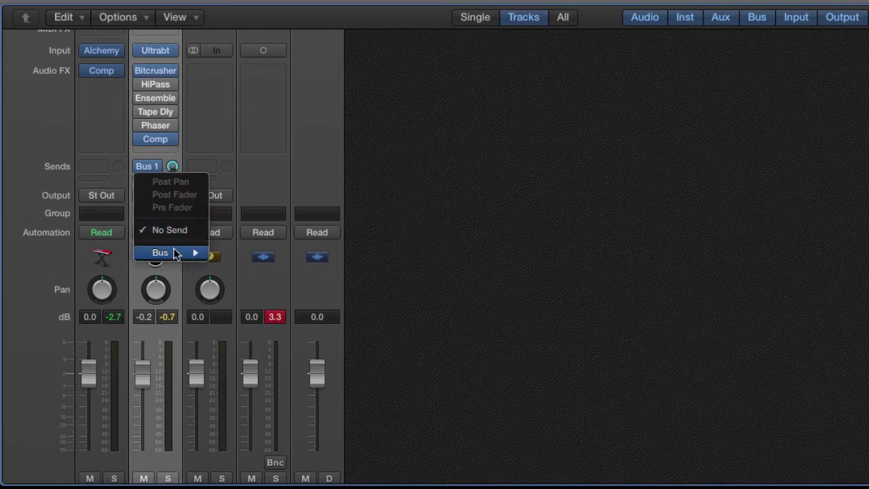
mouse_move(175, 253)
left_click(227, 160)
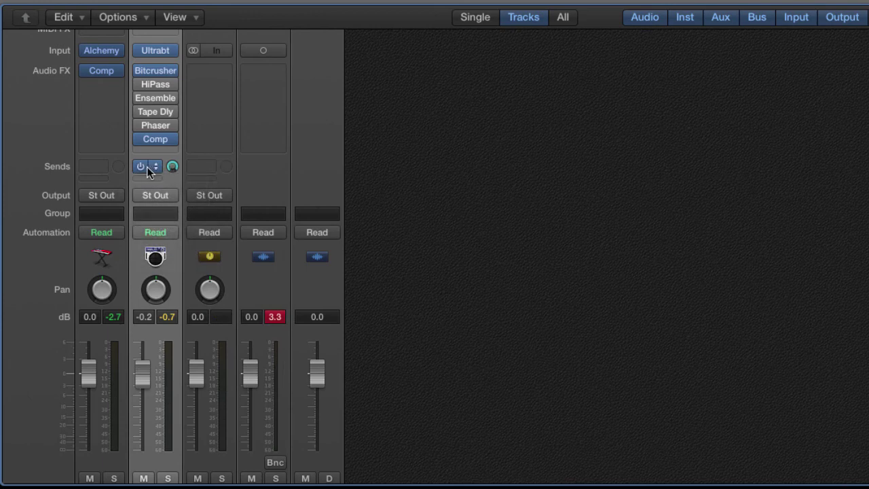
left_click(147, 167)
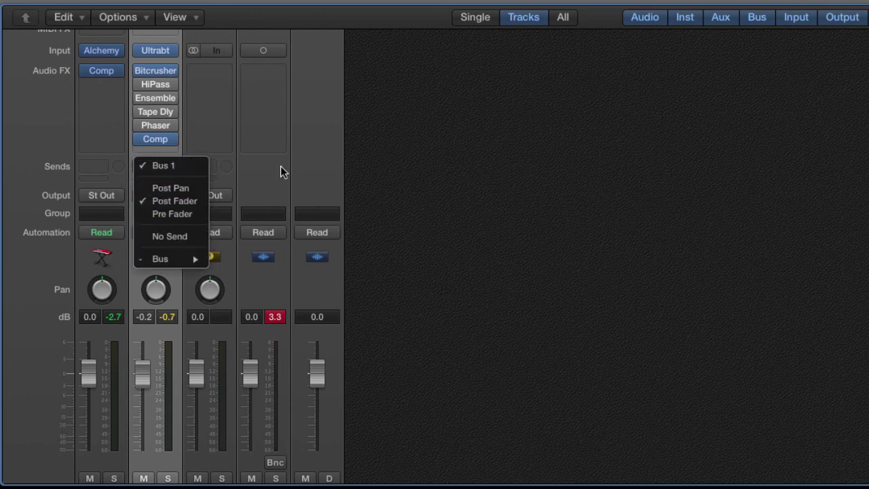
left_click(282, 166)
left_click_drag(172, 167, 172, 154)
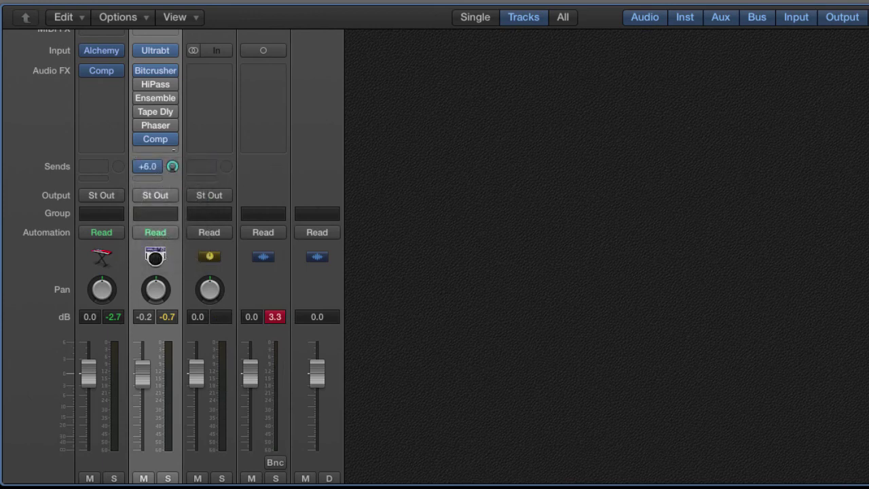
Step: Check the Side...Kick aux input, leaving it on no input
scroll(258, 223, "down", 2)
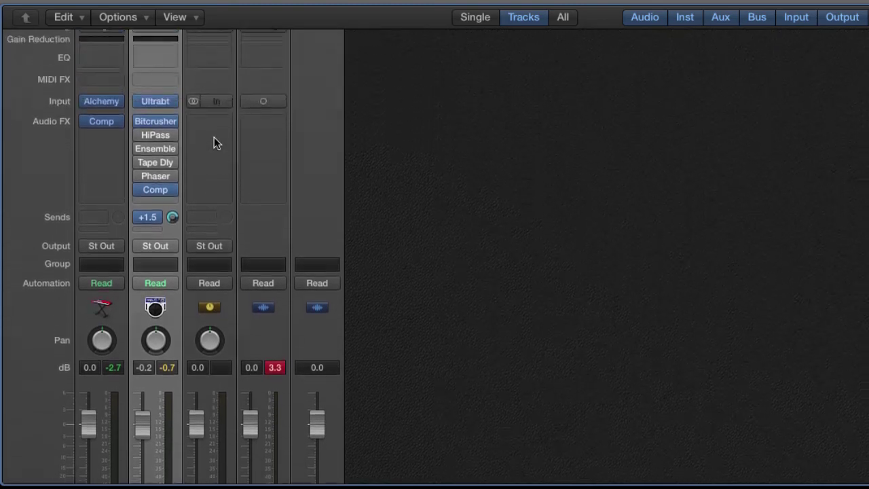
scroll(217, 137, "up", 5)
scroll(223, 209, "down", 3)
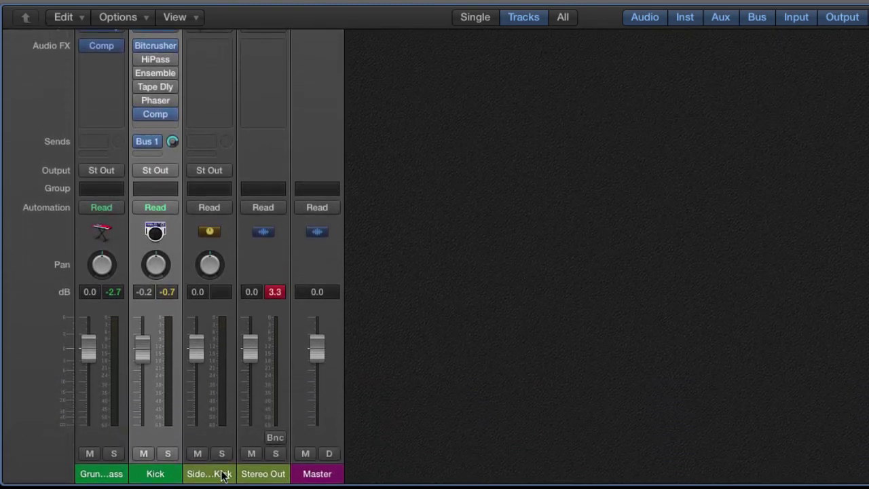
left_click(222, 473)
scroll(220, 362, "up", 4)
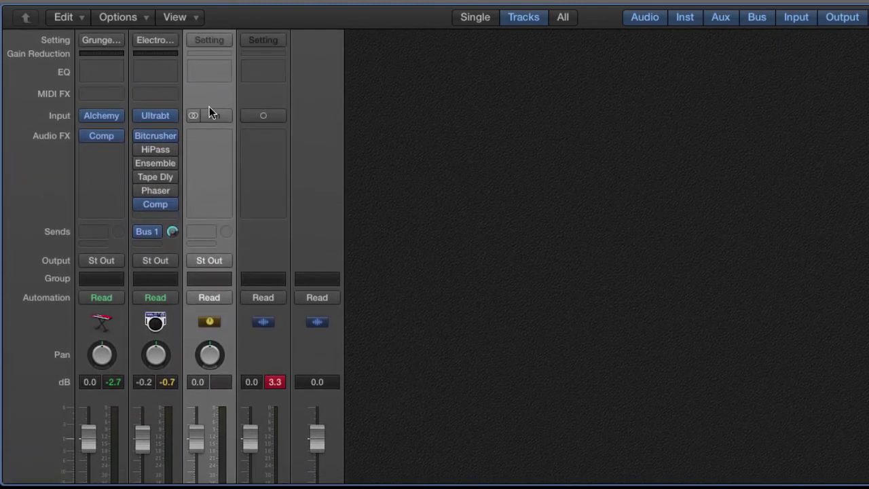
left_click(211, 114)
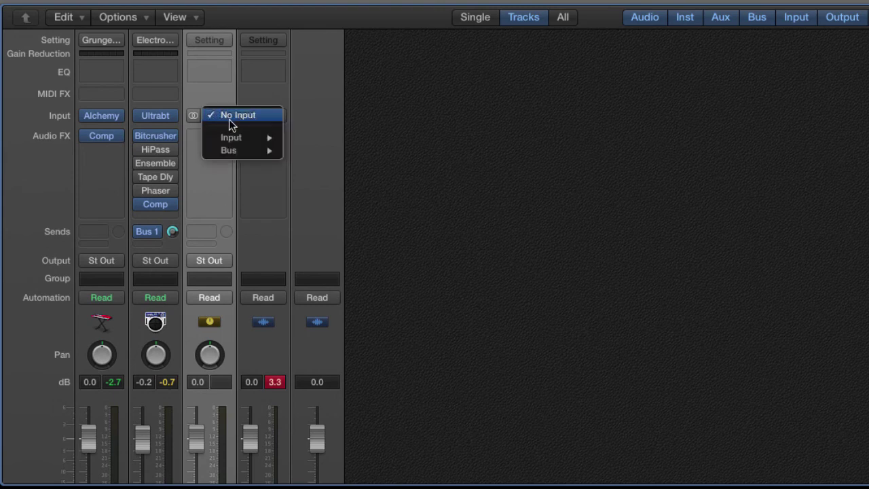
left_click(246, 122)
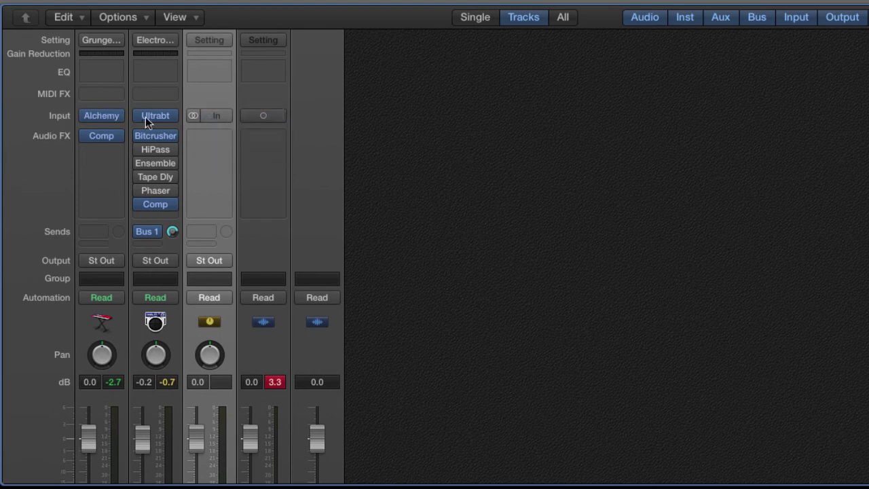
scroll(220, 130, "down", 4)
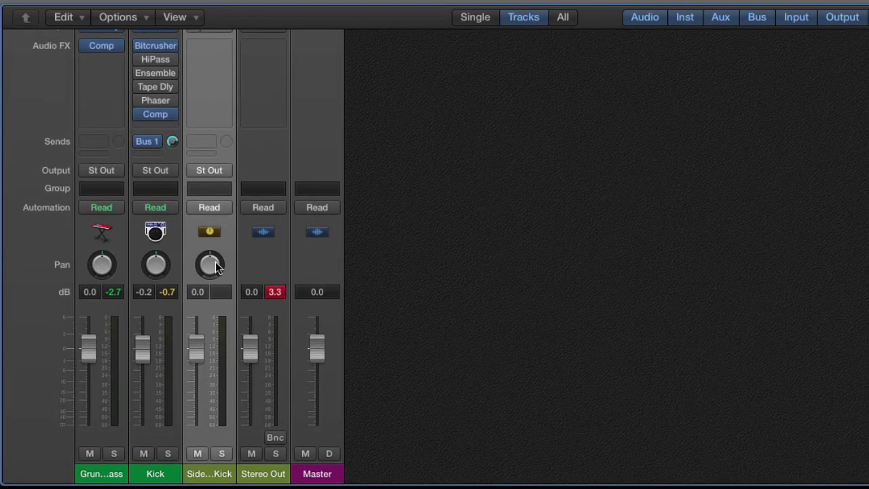
scroll(226, 340, "up", 1)
scroll(226, 338, "up", 2)
scroll(225, 339, "down", 4)
Step: Key the Grunge Bass Compressor's side chain from Bus 1, set ratio 14:1, and close it
left_click(102, 473)
scroll(96, 285, "up", 3)
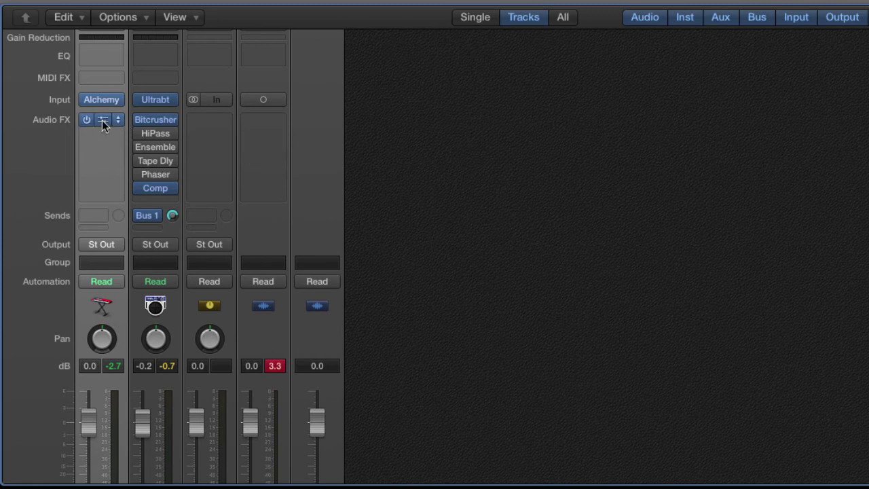
left_click(102, 120)
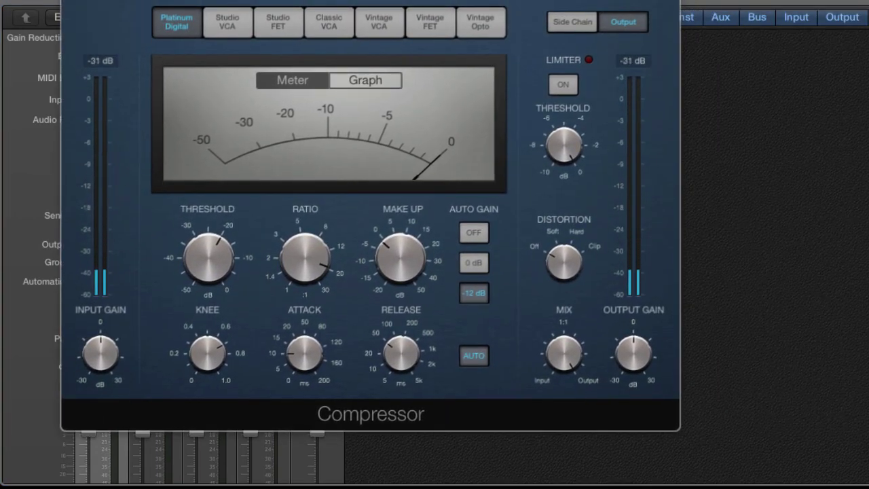
left_click(611, 19)
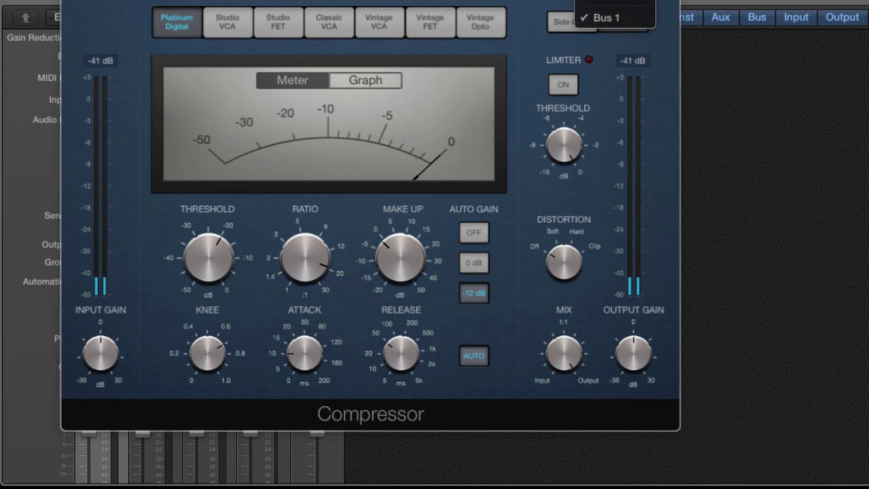
left_click(611, 19)
left_click_drag(301, 251, 258, 252)
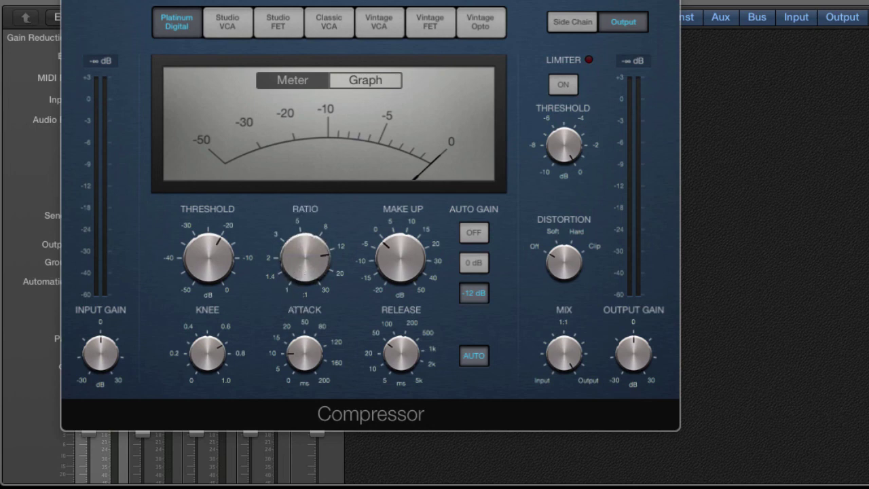
key("super+w")
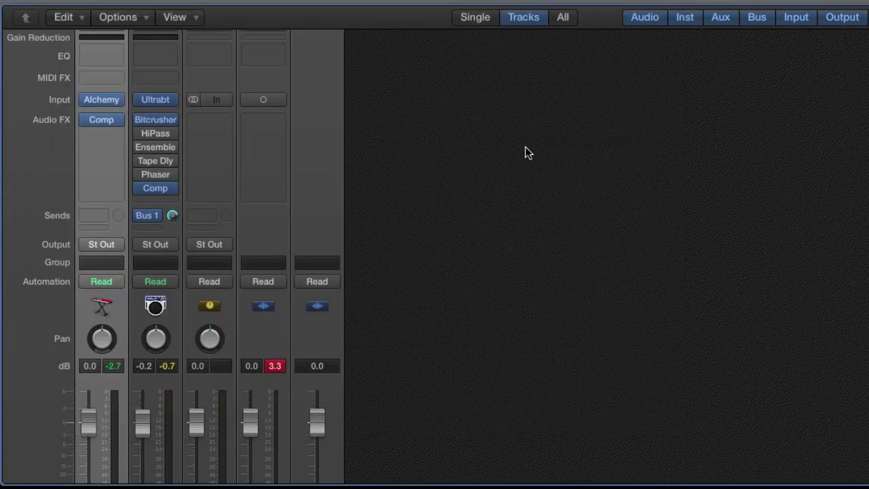